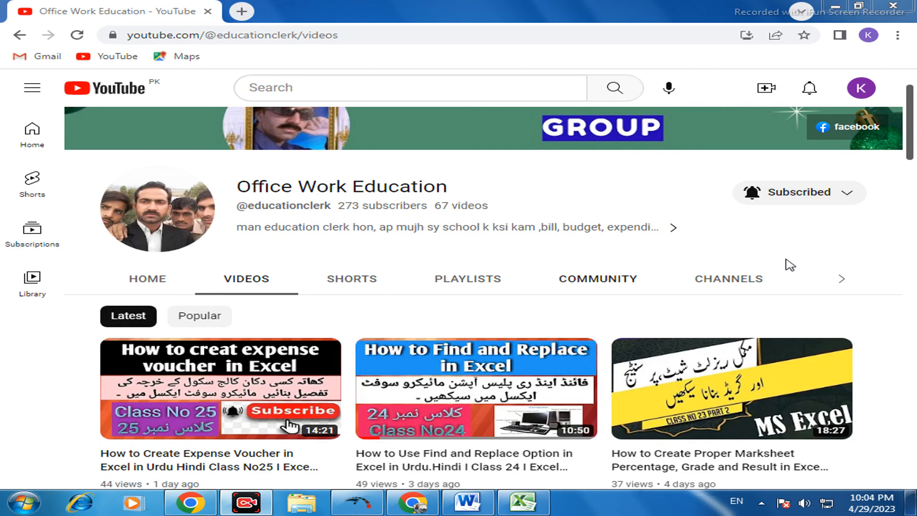
left_click(843, 281)
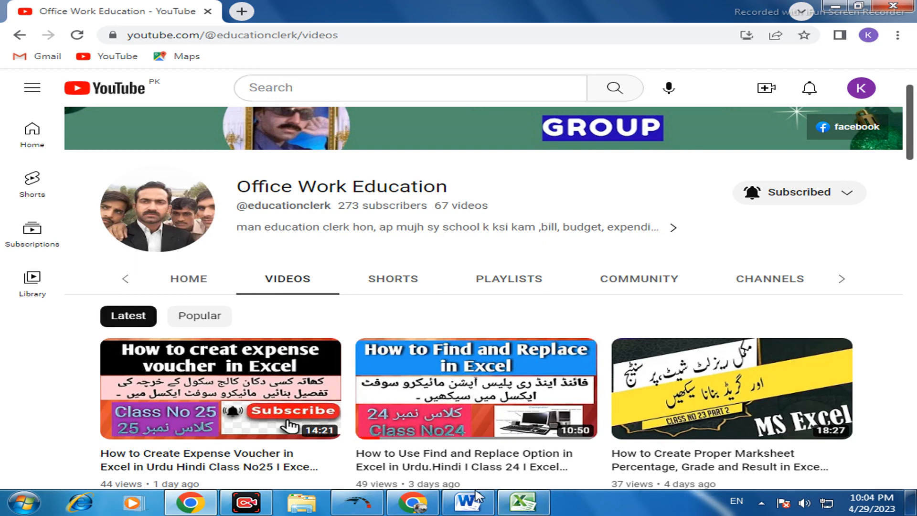
Switch to the Word document and add the line "Class 26" above the title
left_click(451, 509)
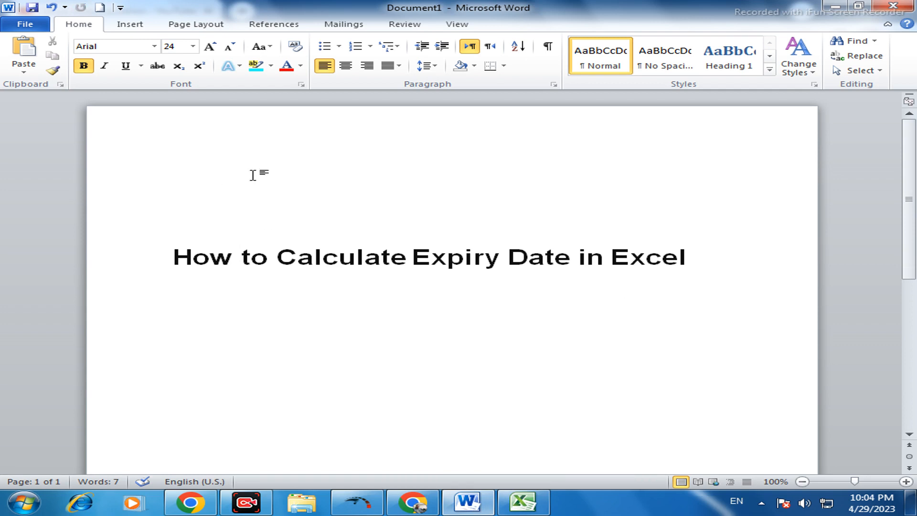
type("Class ")
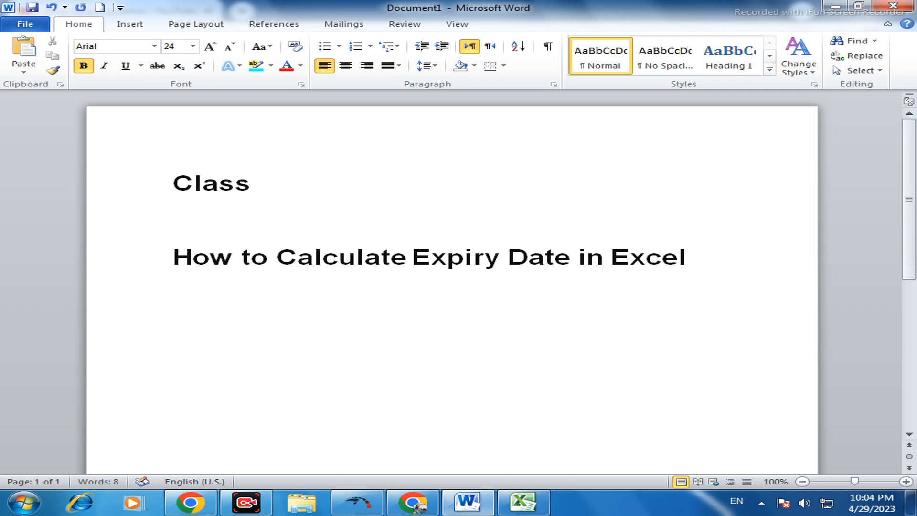
type("26")
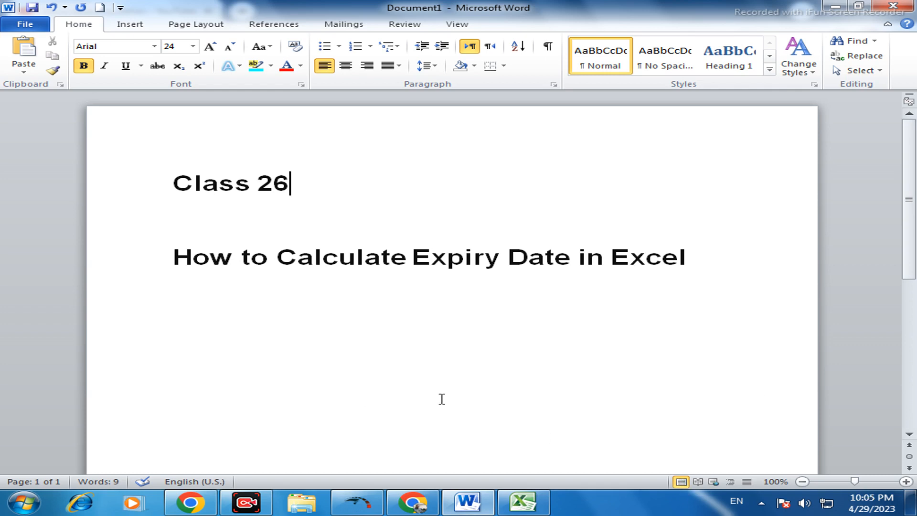
Switch to the Excel workbook and change the heading in E3 to "Contract Exp/end"
left_click(524, 505)
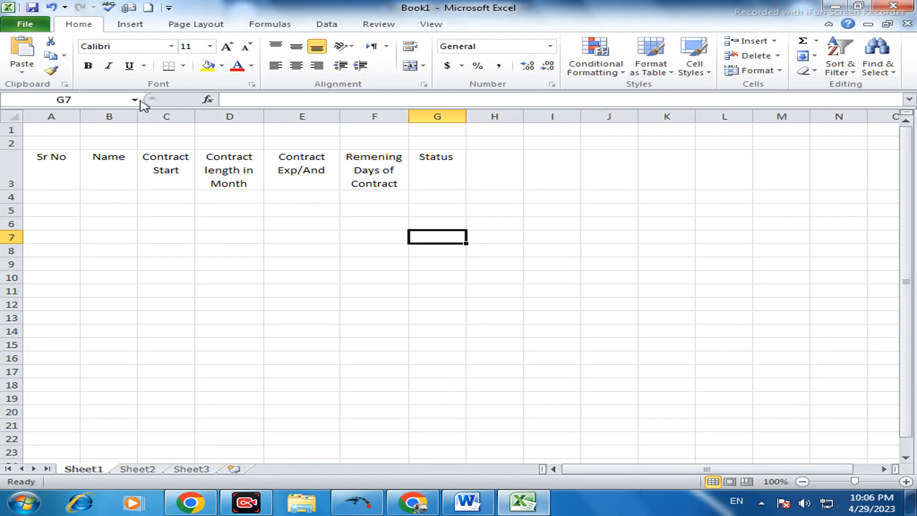
left_click(74, 173)
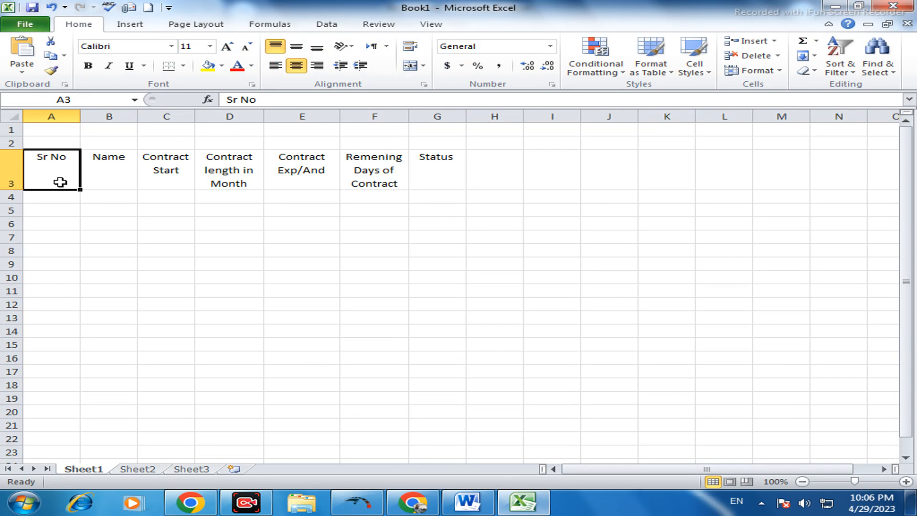
left_click(122, 170)
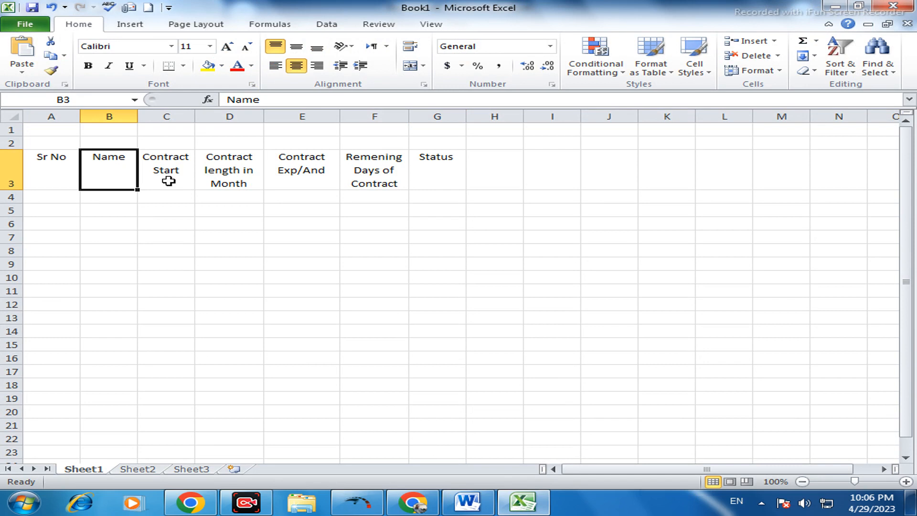
left_click(248, 171)
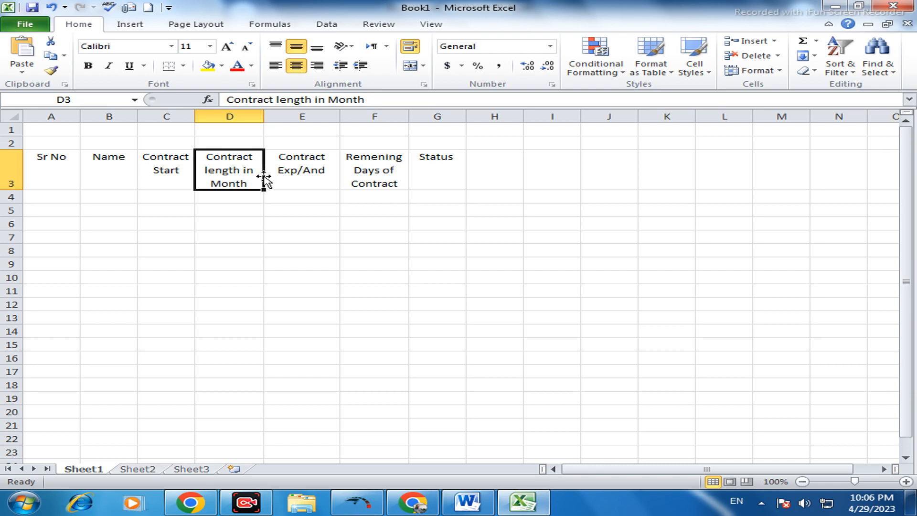
left_click(304, 171)
double_click(307, 172)
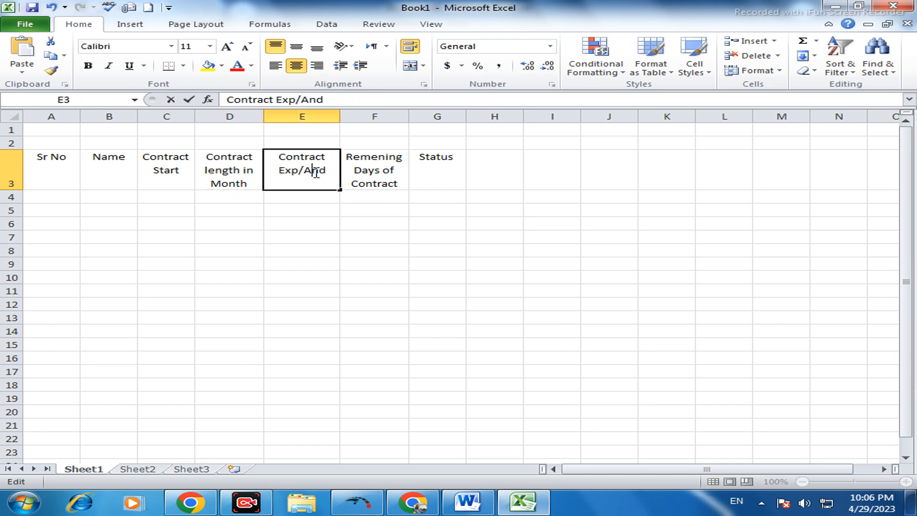
left_click(309, 170)
key("BackSpace")
type("e")
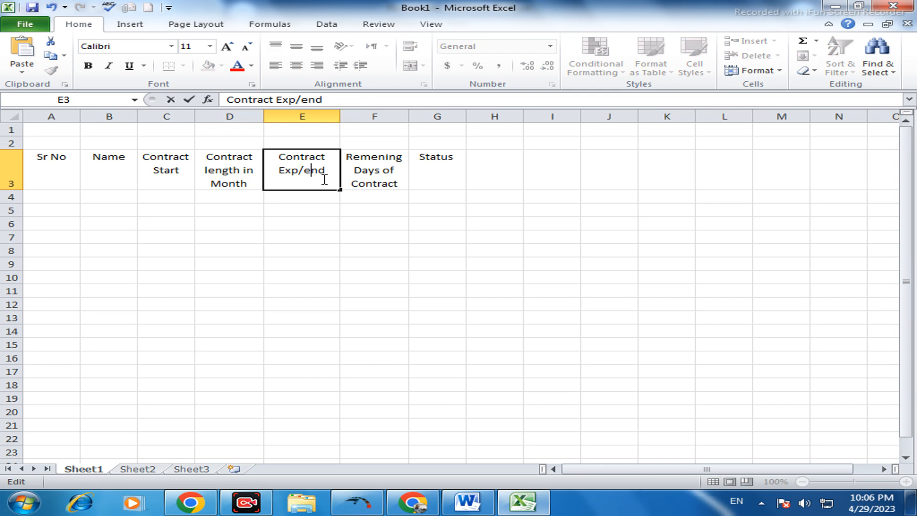
left_click(376, 174)
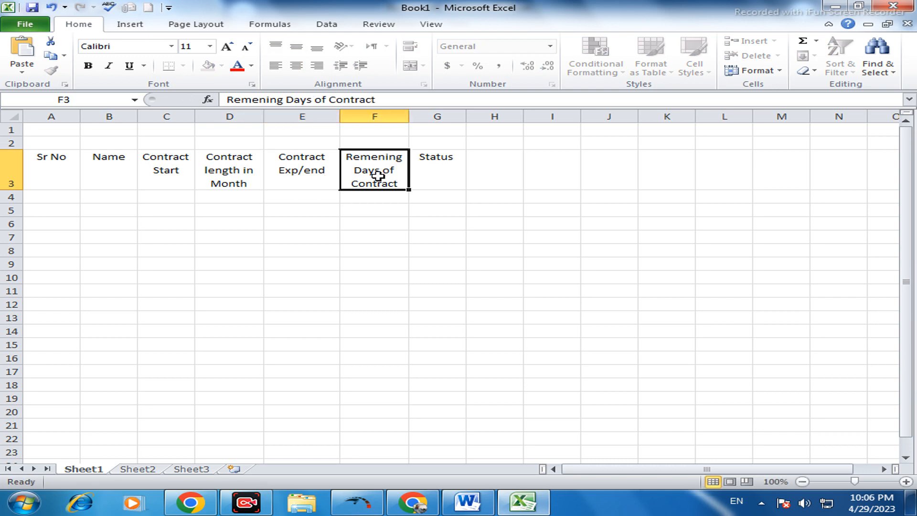
left_click(311, 173)
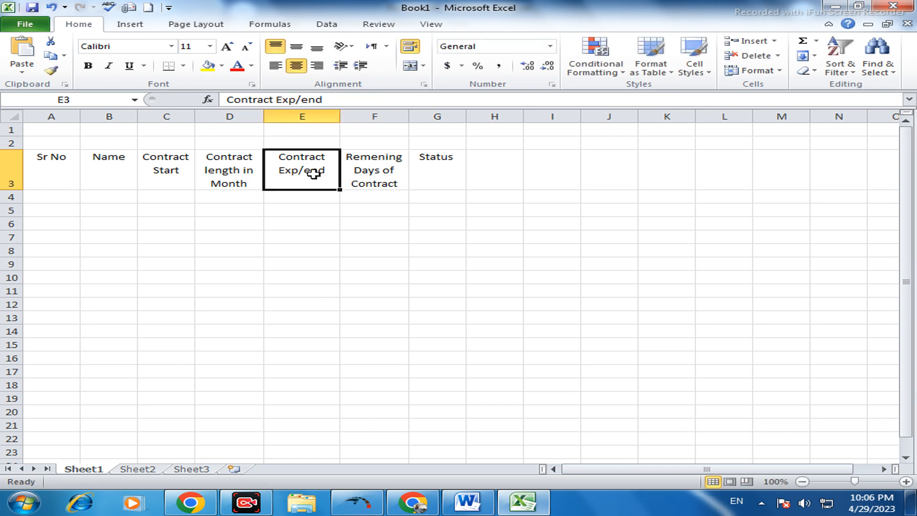
left_click(382, 199)
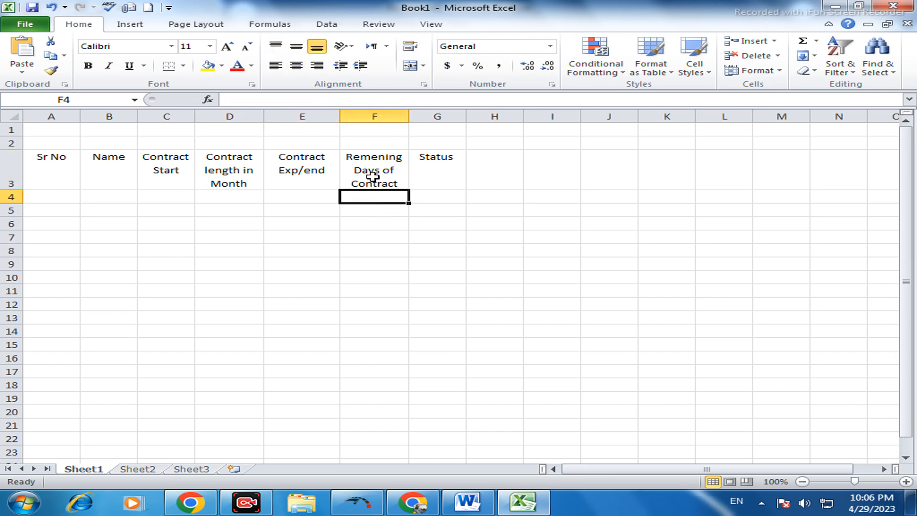
left_click(287, 181)
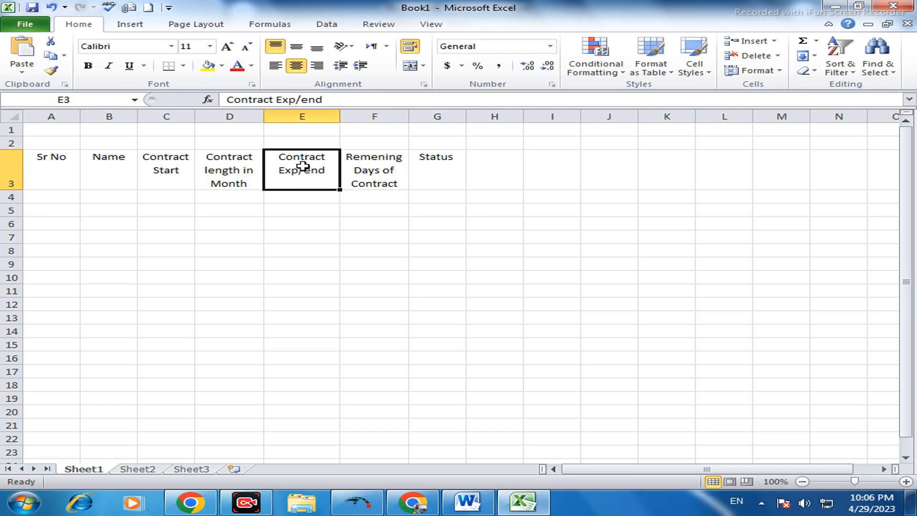
left_click(375, 183)
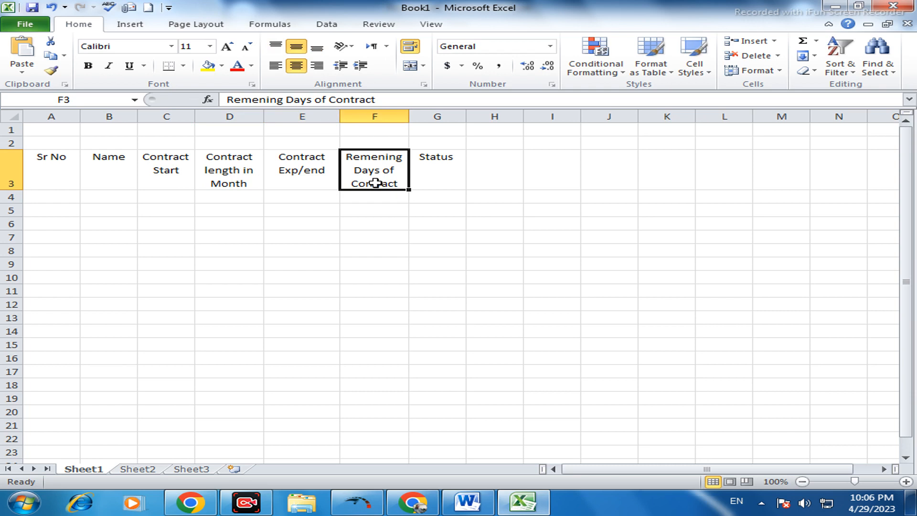
left_click(440, 187)
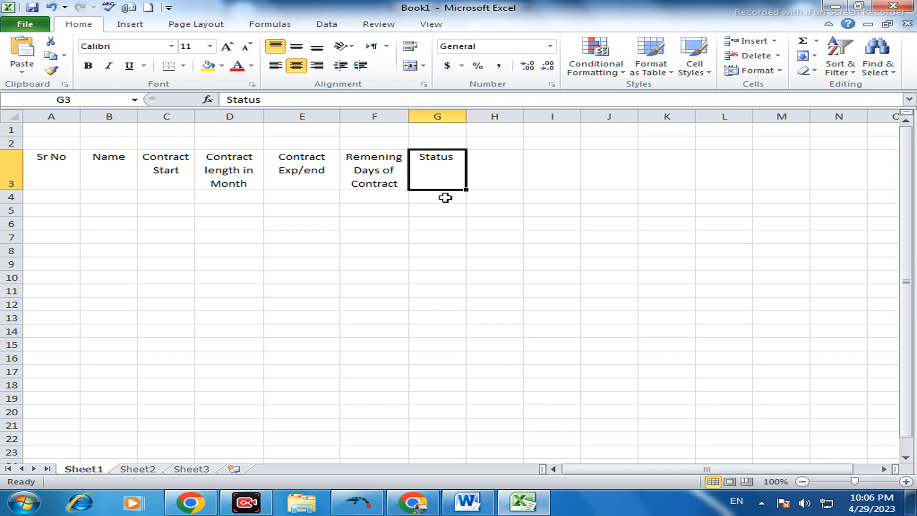
left_click(450, 200)
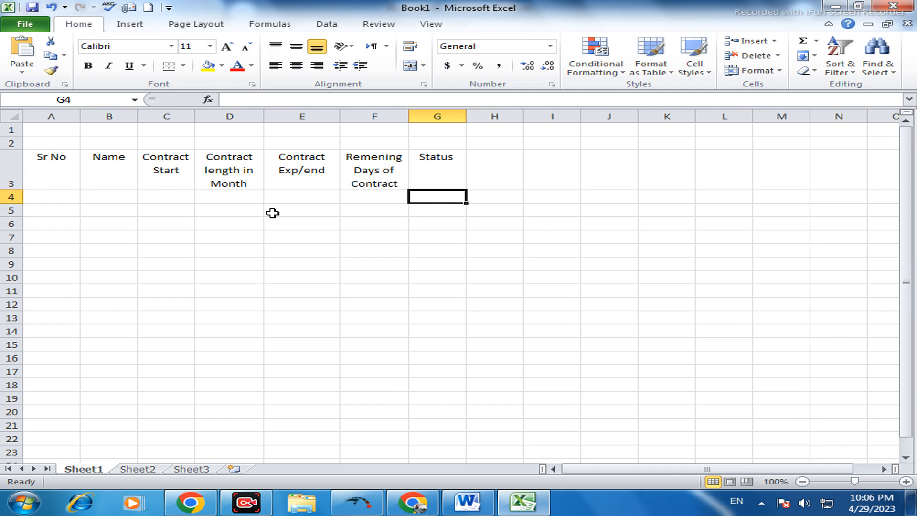
Apply All Borders and a Thick Box Border to the header row A3:G3
left_click_drag(53, 162, 420, 187)
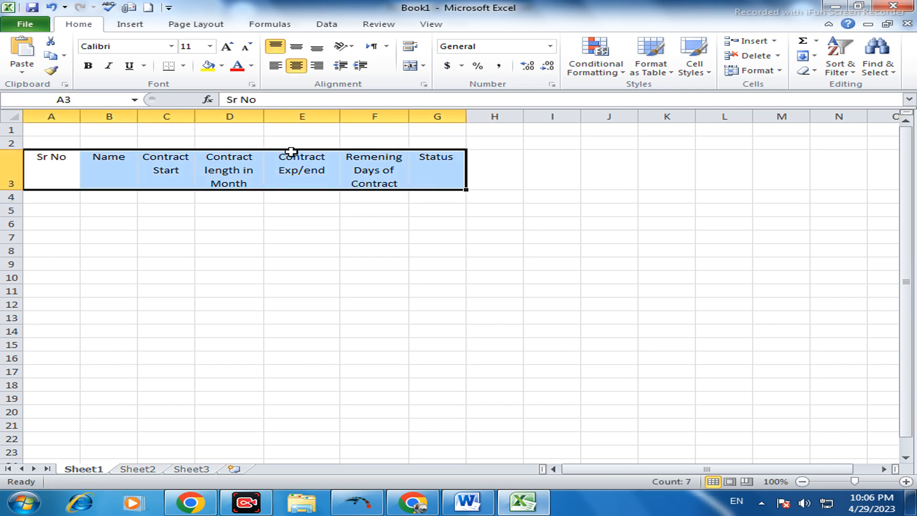
left_click(183, 66)
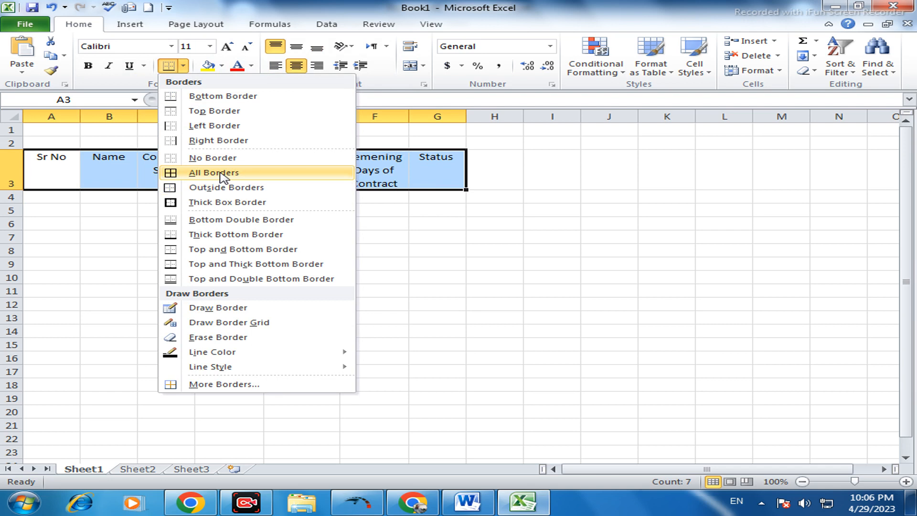
left_click(210, 172)
left_click(185, 66)
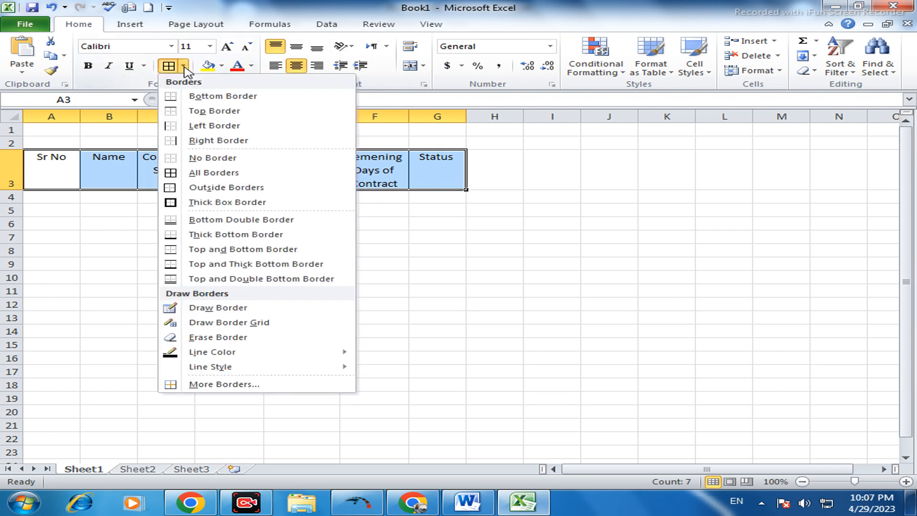
left_click(195, 201)
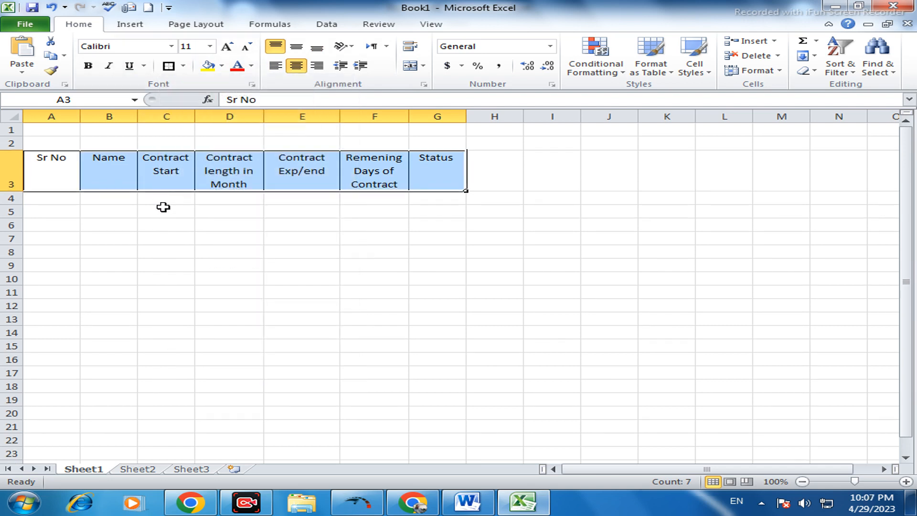
left_click(193, 223)
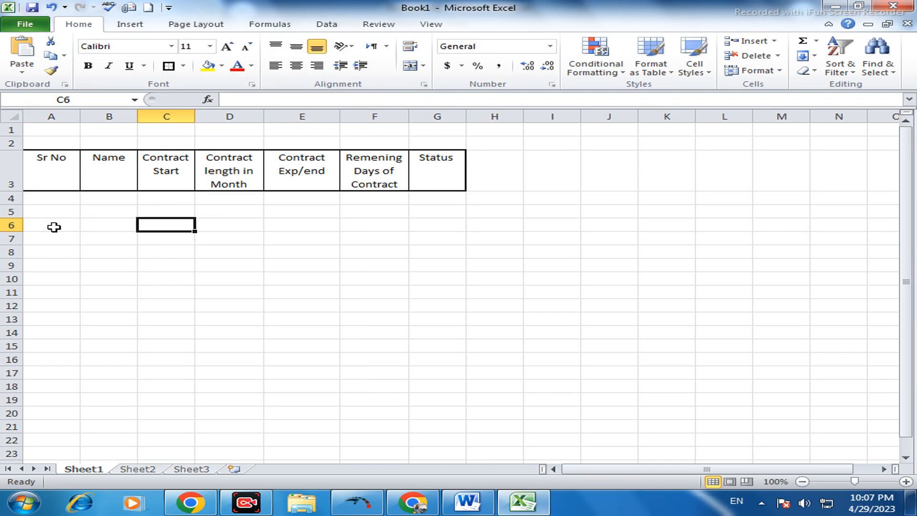
Fill the header row A3:G3 with light gray
left_click_drag(56, 175, 430, 184)
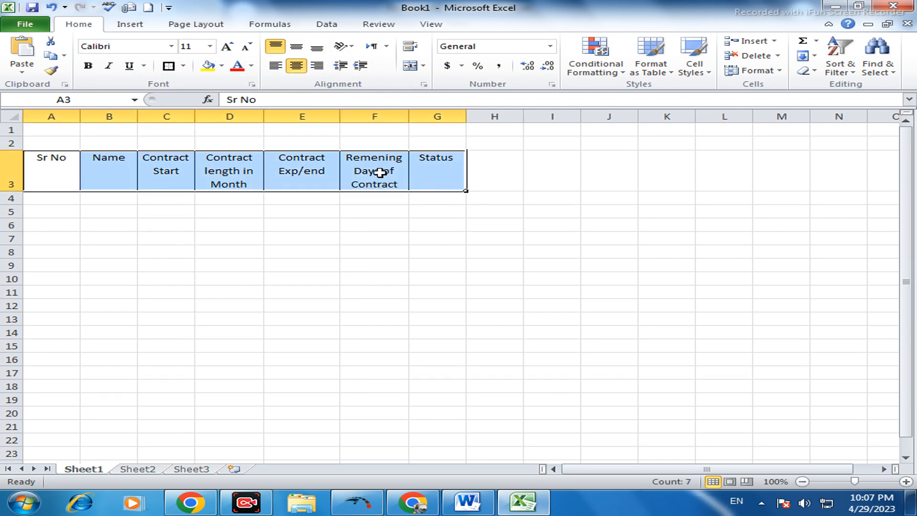
left_click(222, 65)
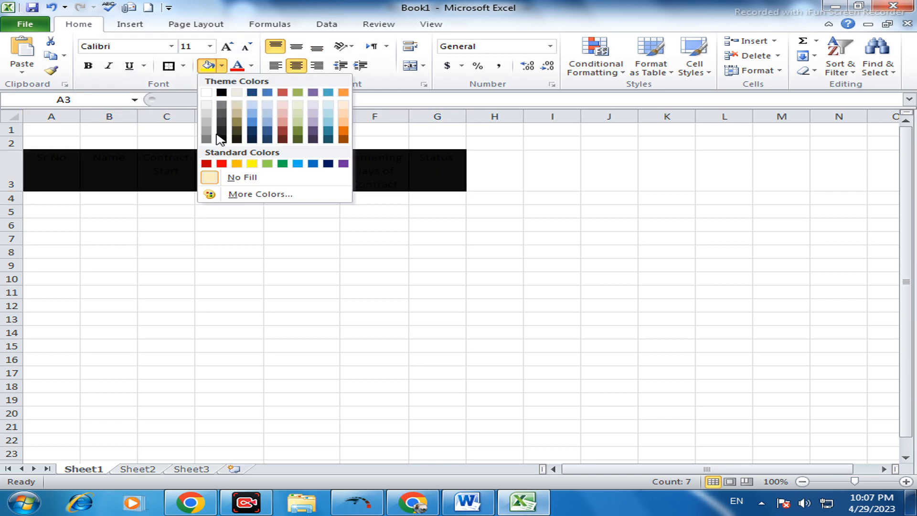
left_click(206, 110)
Number the rows 1 to 5 in A4:A8 under Sr No and center the numbers horizontally and vertically
left_click(36, 201)
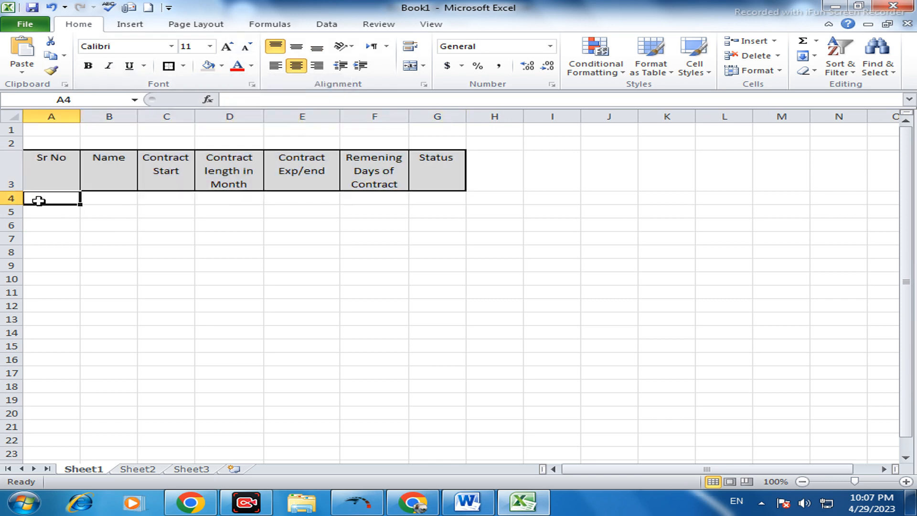
type("1")
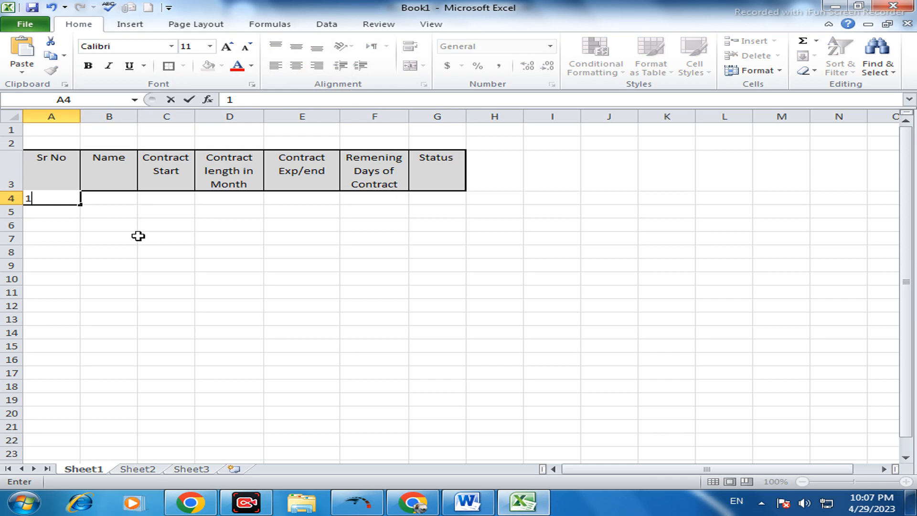
left_click(52, 213)
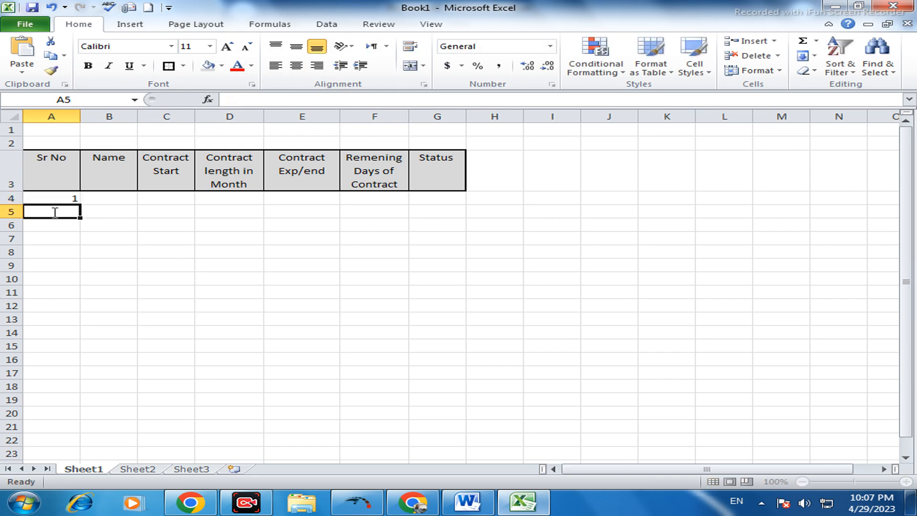
type("2")
left_click(96, 205)
left_click_drag(76, 197, 78, 255)
left_click(296, 65)
left_click(297, 46)
Enter five people's first names in B4:B8 under Name and center them in their cells
left_click(106, 199)
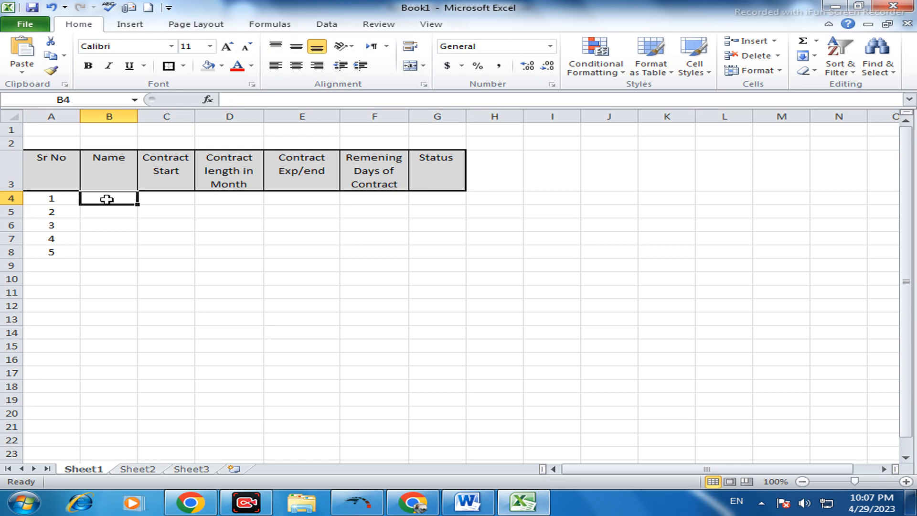
type("Kamr")
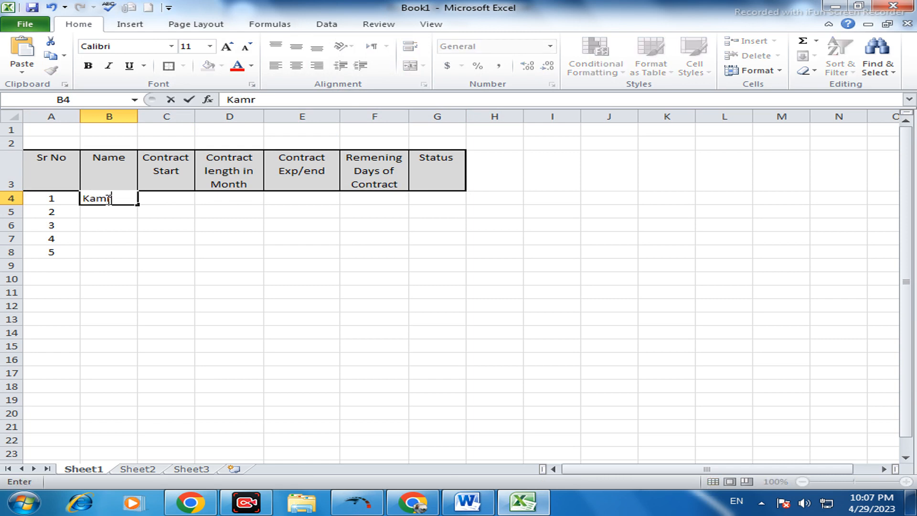
type("an")
key("Return")
type("?")
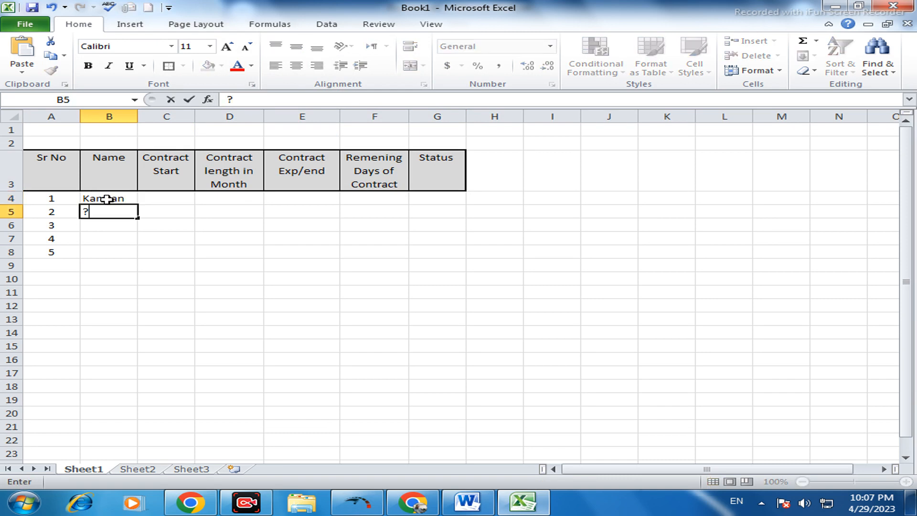
type("sif")
key("Return")
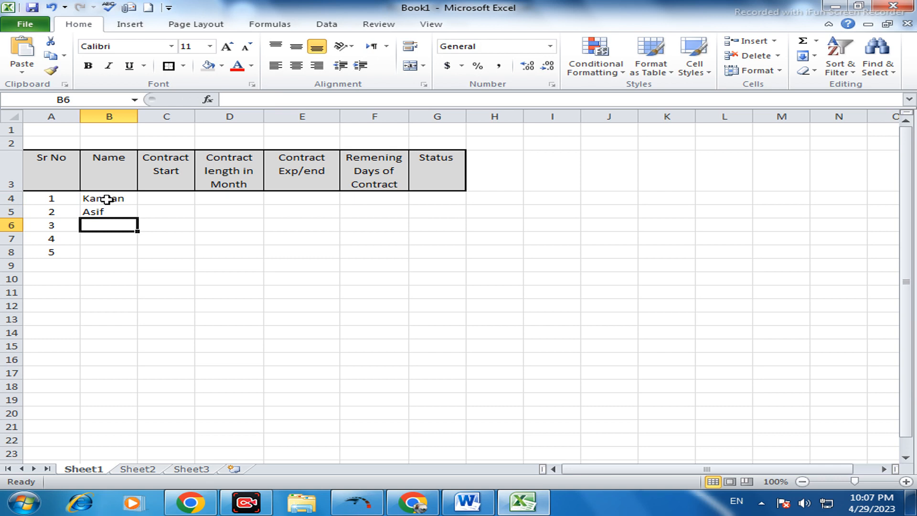
type("J")
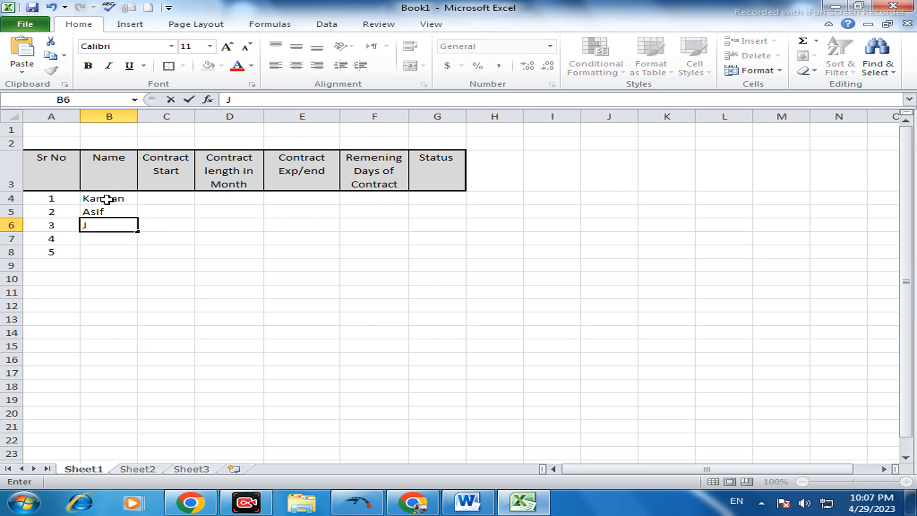
type("hanger")
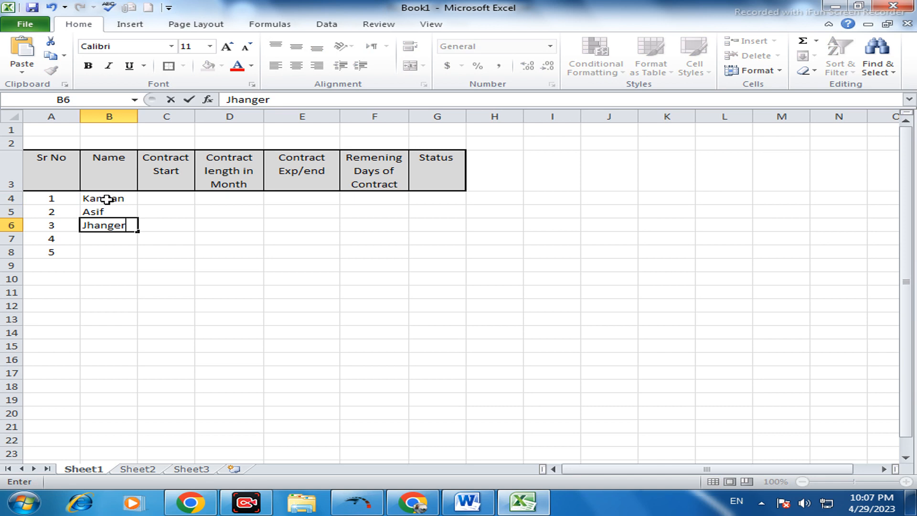
key("Return")
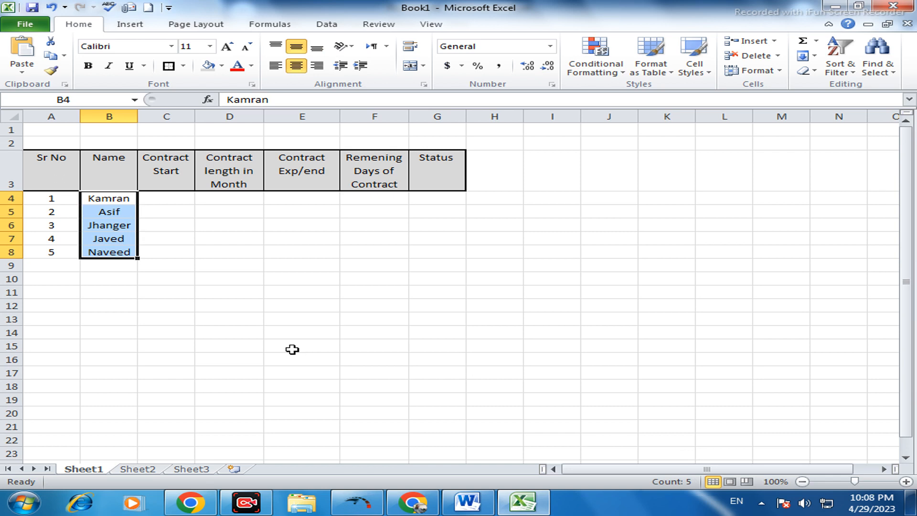
Enter the contract start date 1 Mar 2022 in C4 and a contract length of 24 months in D4
left_click(172, 200)
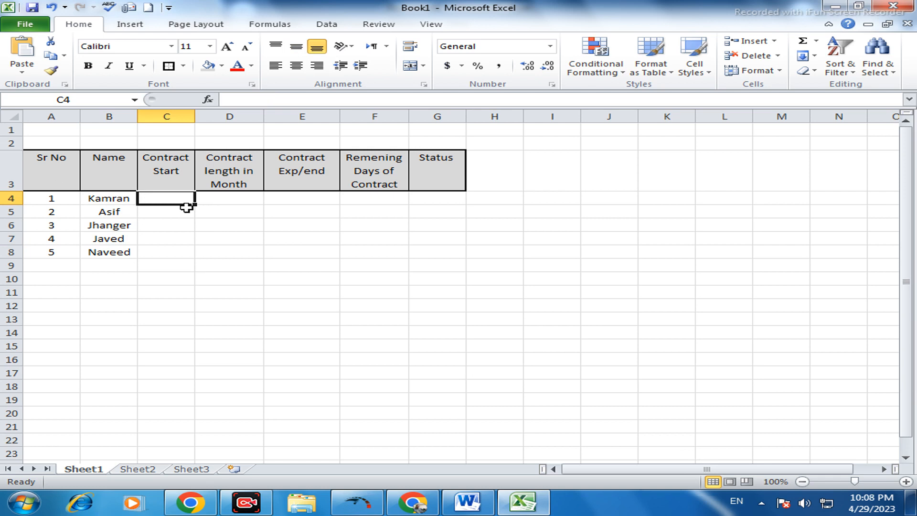
double_click(160, 197)
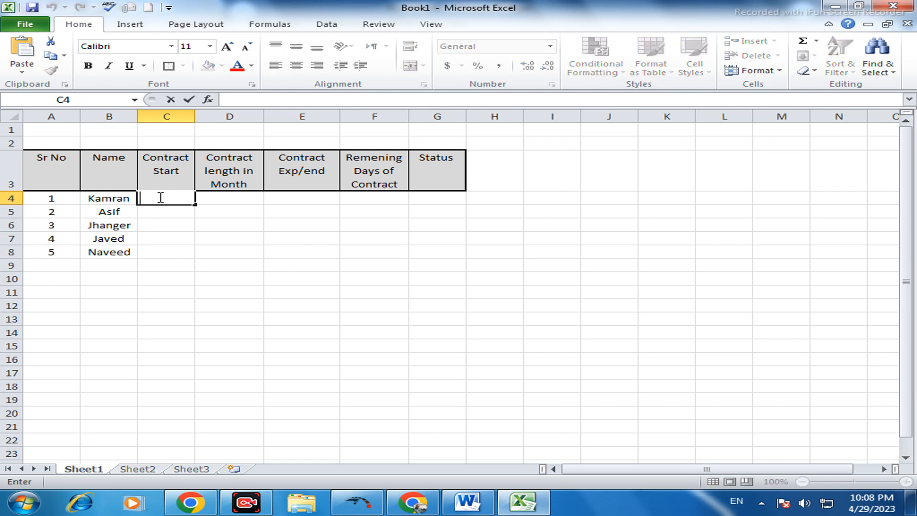
type("1 Mar 2")
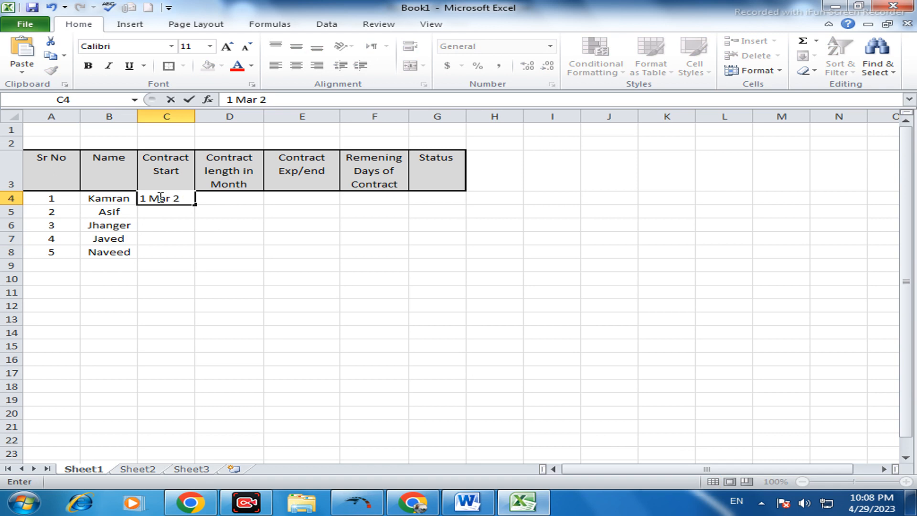
type("022")
left_click(182, 234)
left_click(243, 200)
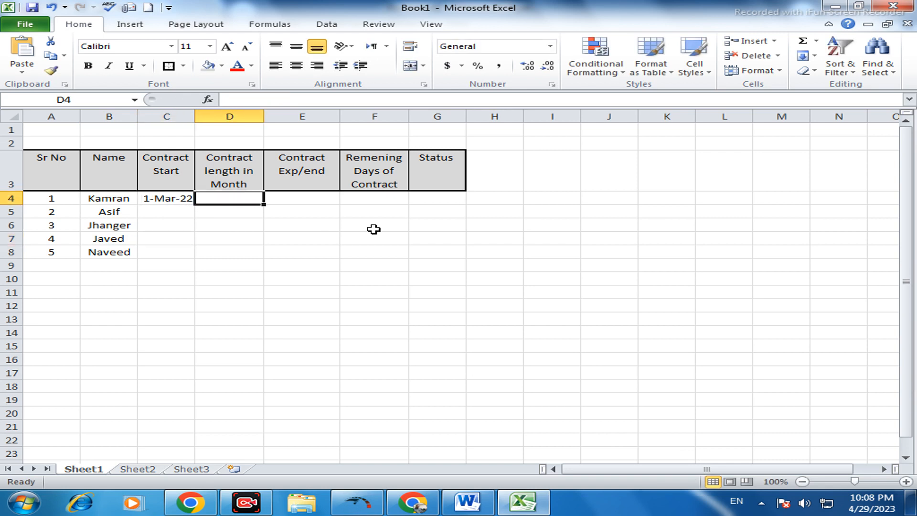
type("24")
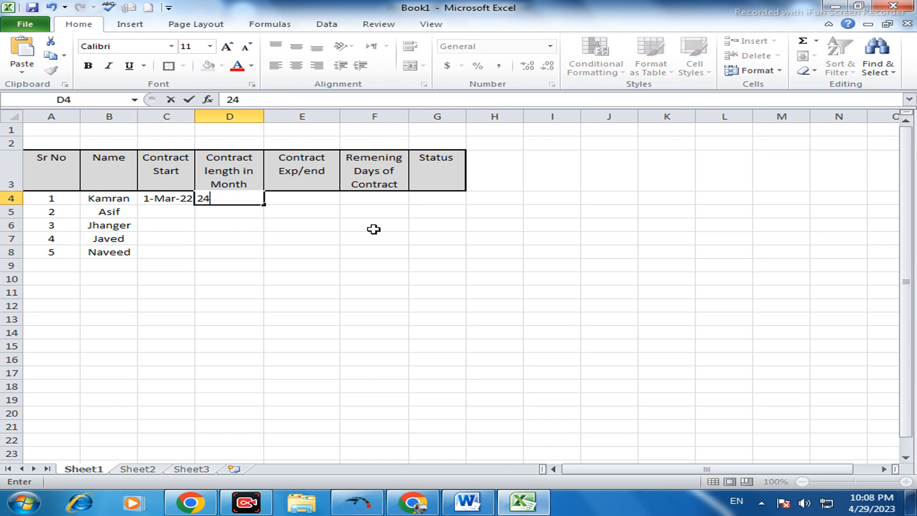
Enter the contract start date 24 May 2020 in C5 and a contract length of 36 months in D5
left_click(173, 210)
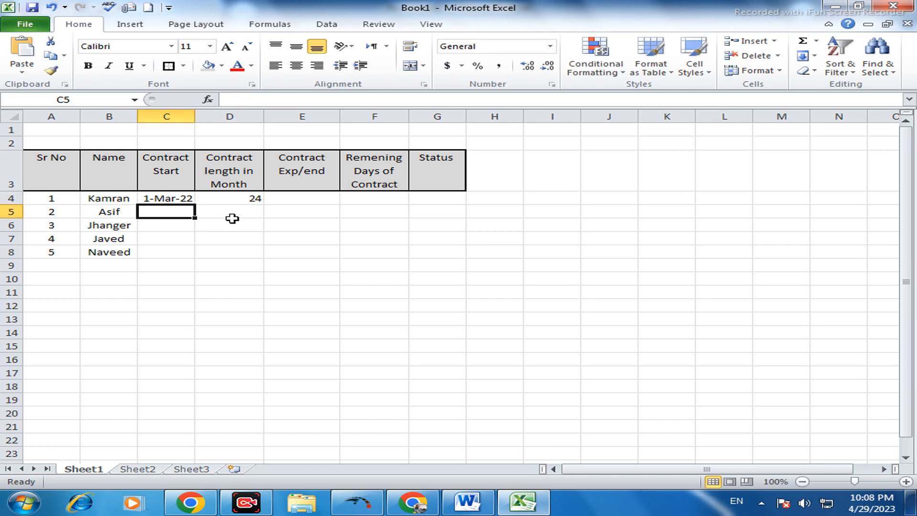
type("24")
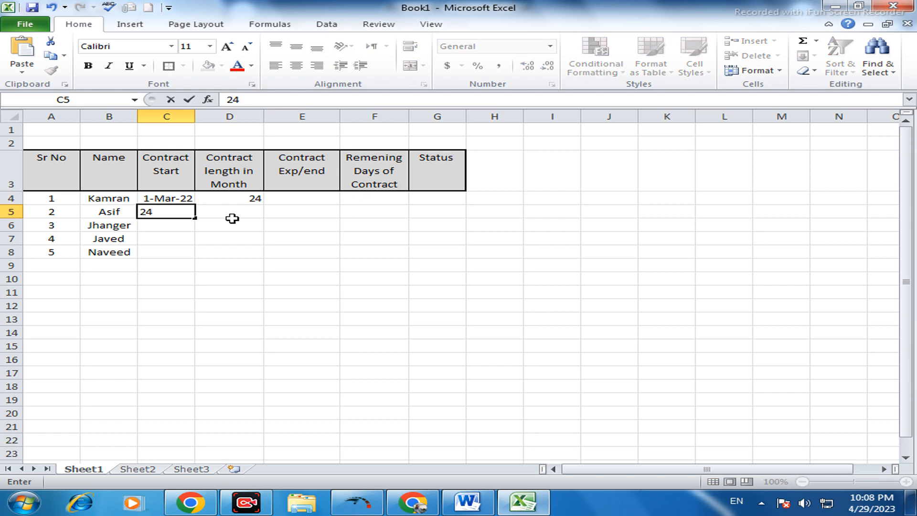
type(" may 2020")
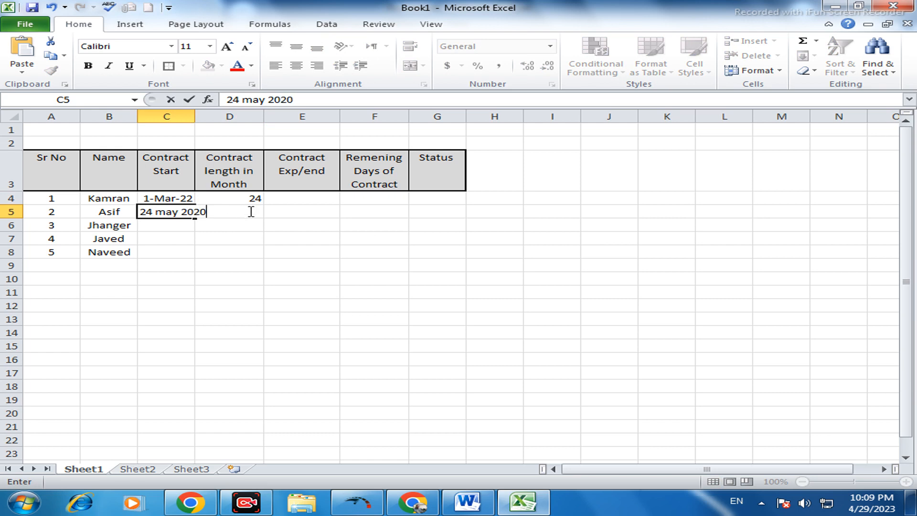
left_click(277, 234)
left_click(249, 210)
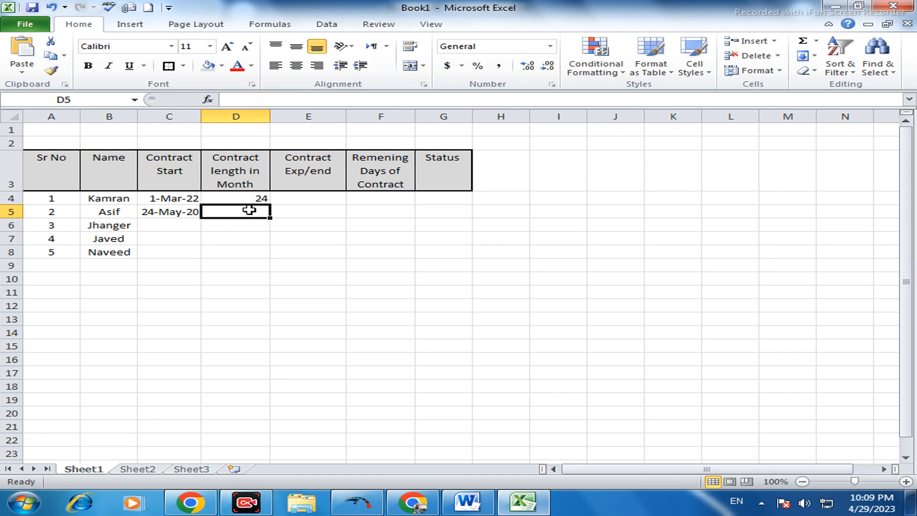
type("36")
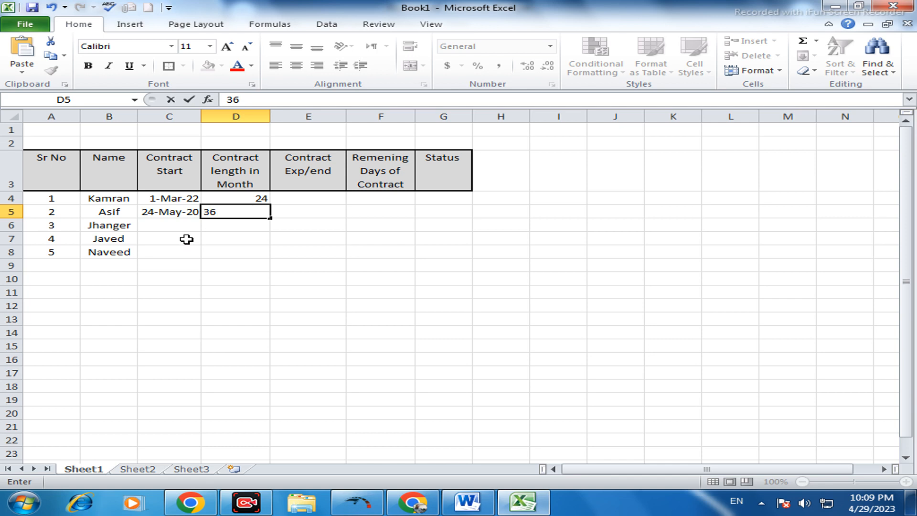
Enter the contract start date 20 Jan 2021 in C6 and a contract length of 12 months in D6
left_click(162, 221)
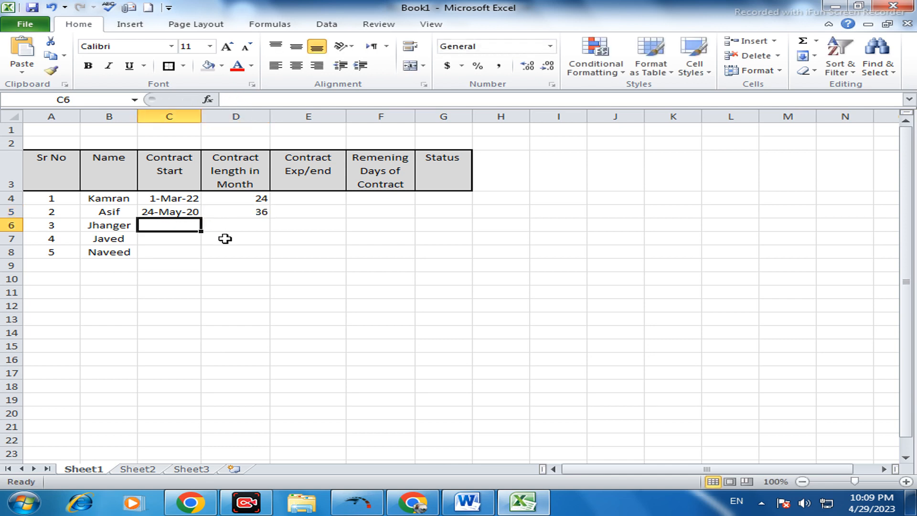
type("20")
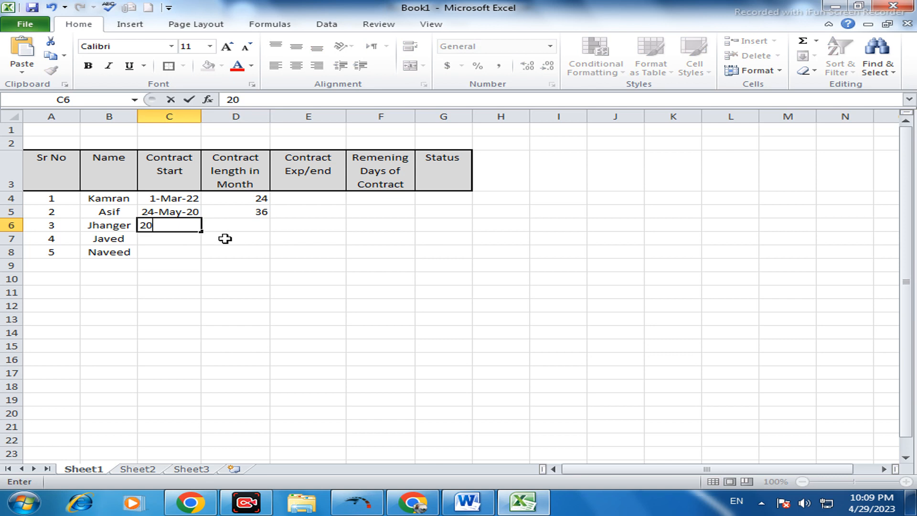
type("jan2021")
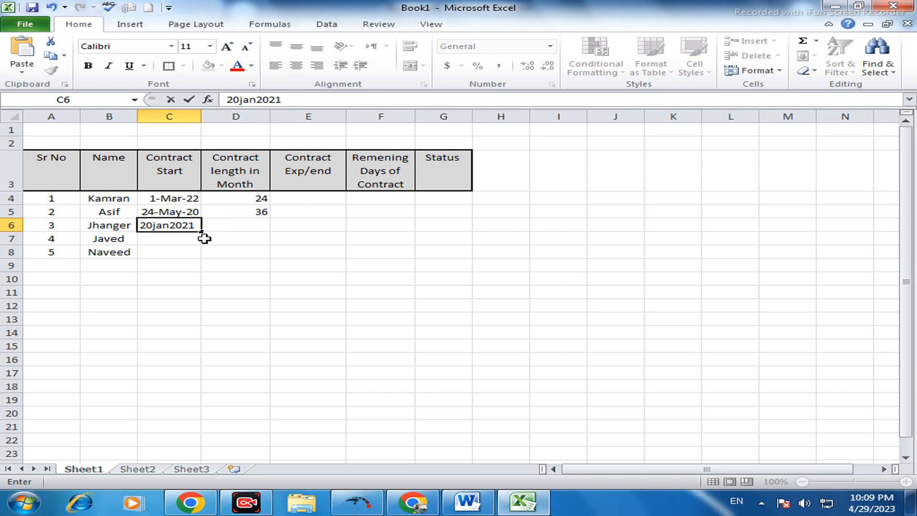
left_click(235, 224)
type("12")
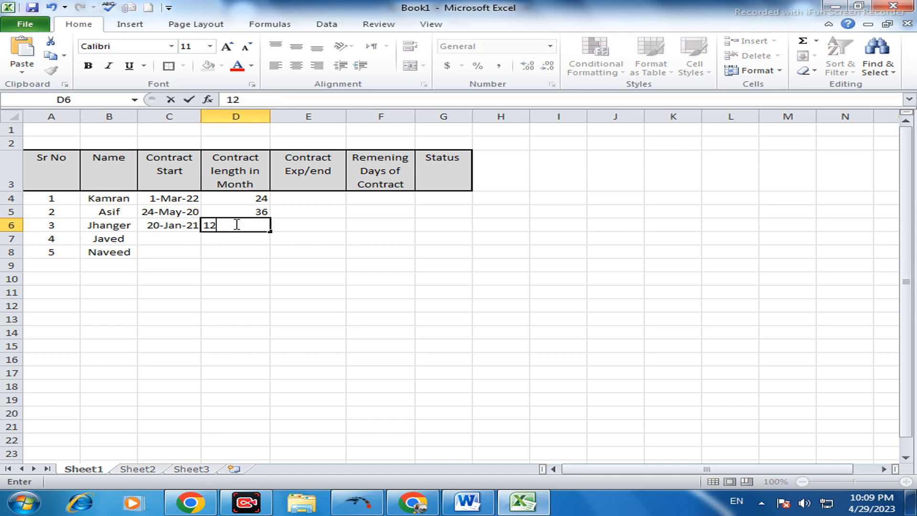
Enter the contract start date 11 Feb 2020 in C7 and a contract length of 24 months in D7
left_click(161, 241)
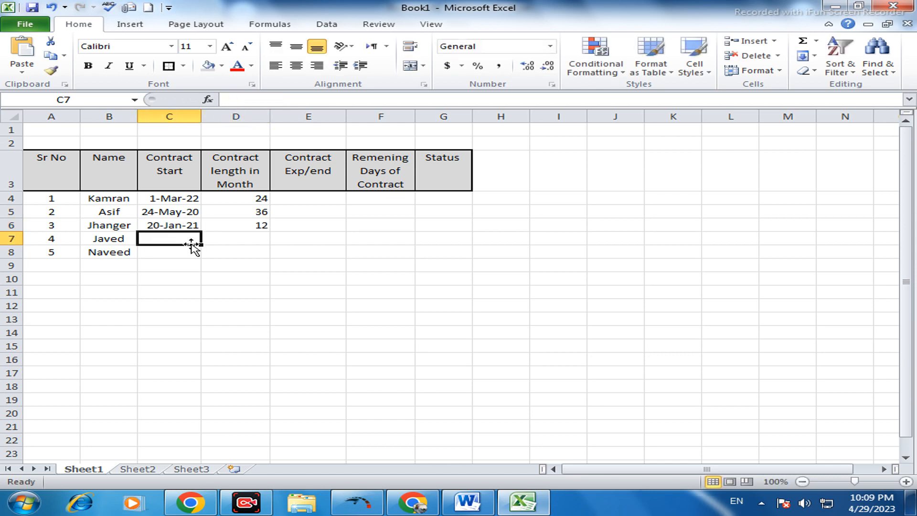
type("11")
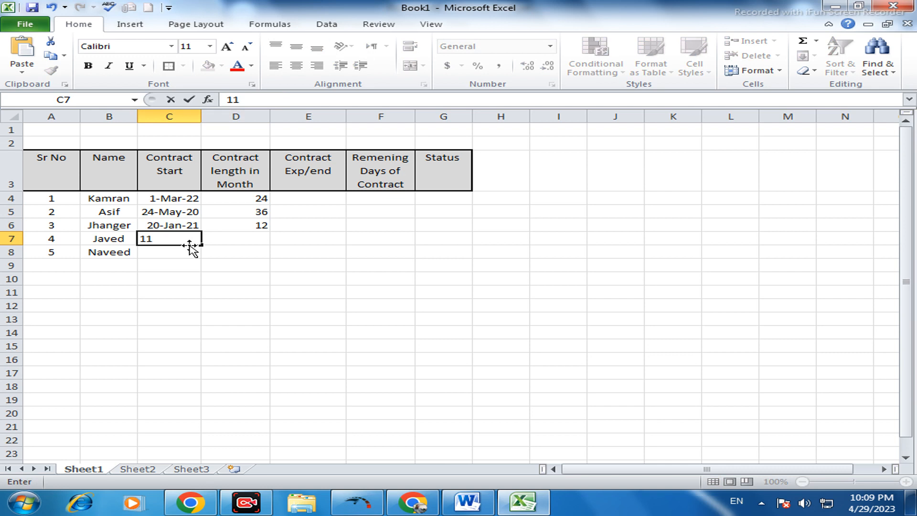
type(" feb 2020")
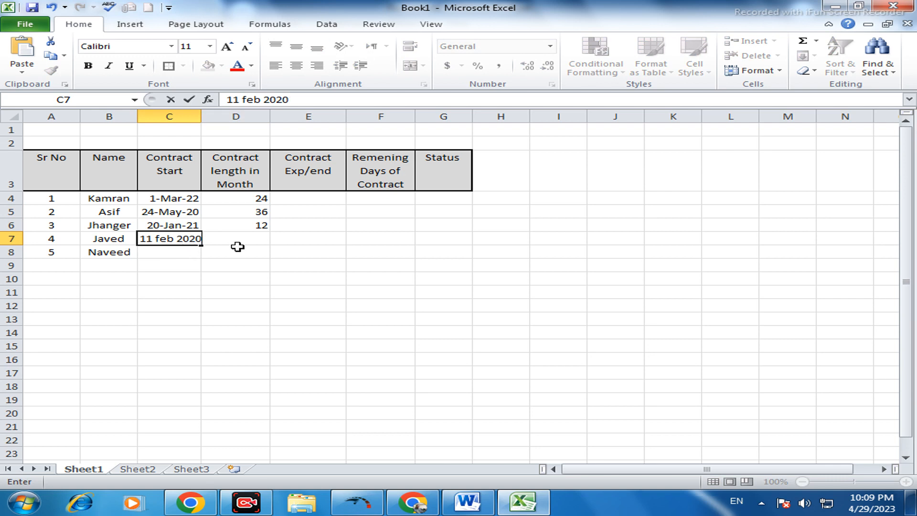
key("F2")
left_click(239, 279)
left_click(238, 240)
type("24")
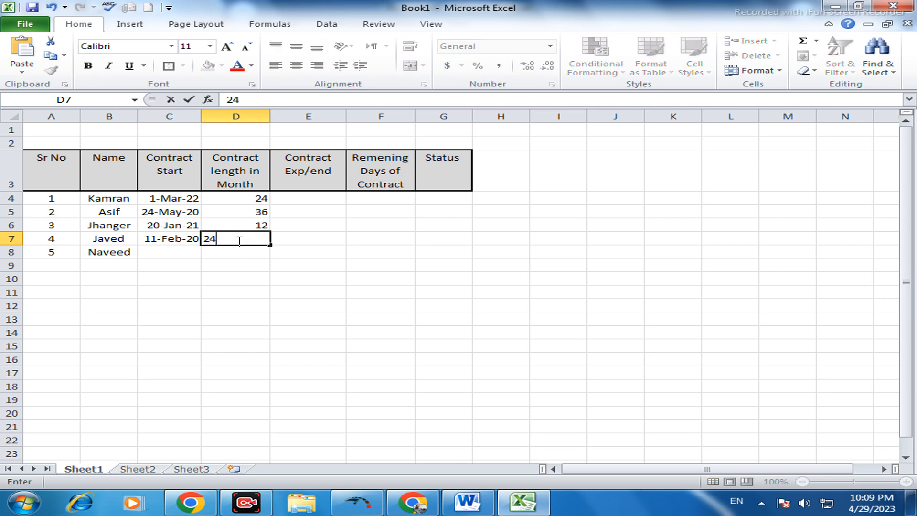
Enter the contract start date 1 Jun 2021 in C8 and a contract length of 12 months in D8
left_click(173, 252)
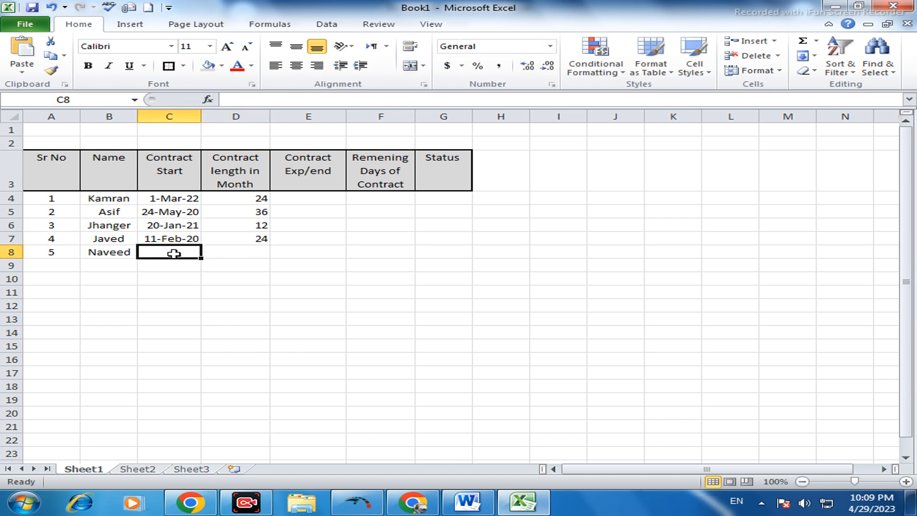
type("1")
type(" u")
key("BackSpace")
type("jun 2021")
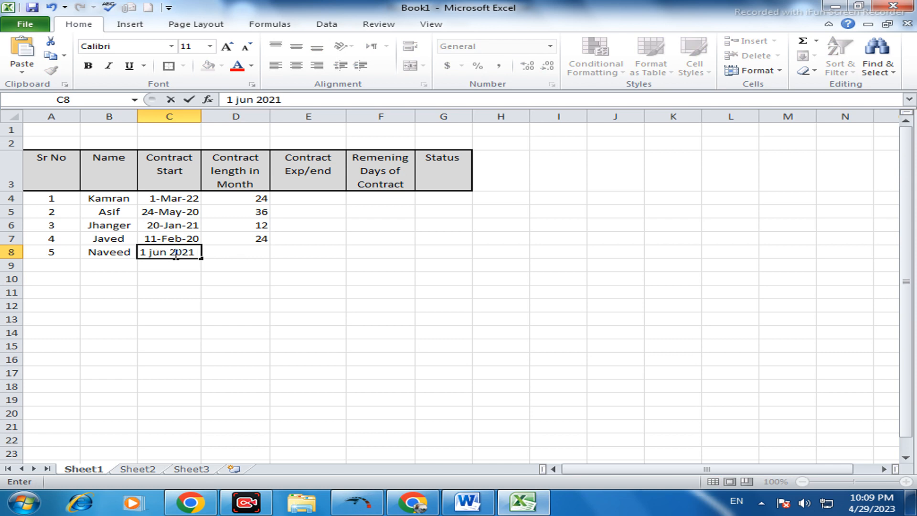
left_click(258, 252)
type("12")
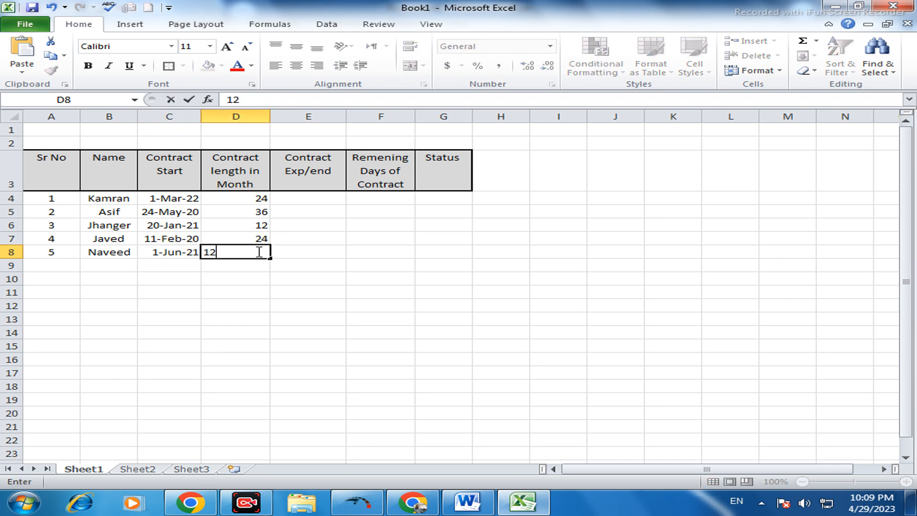
Center the contract lengths in D4:D8 horizontally and vertically
left_click(308, 198)
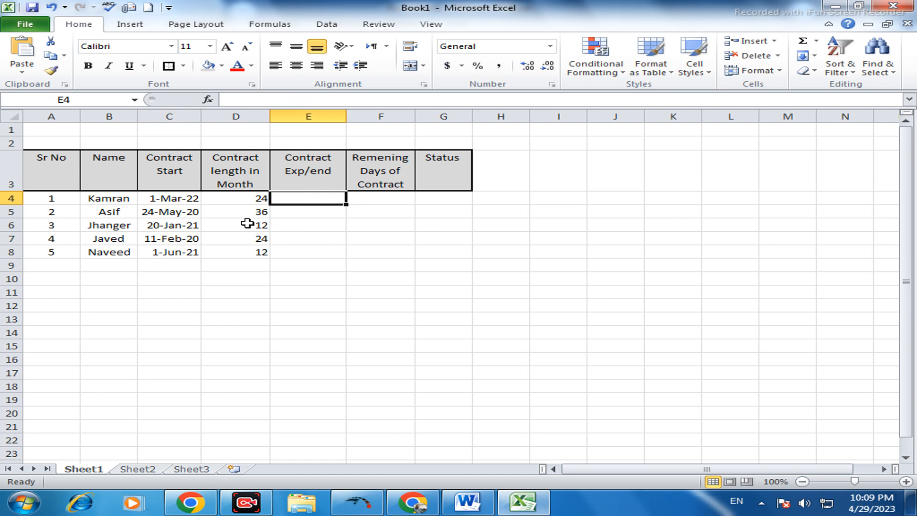
left_click_drag(247, 195, 257, 244)
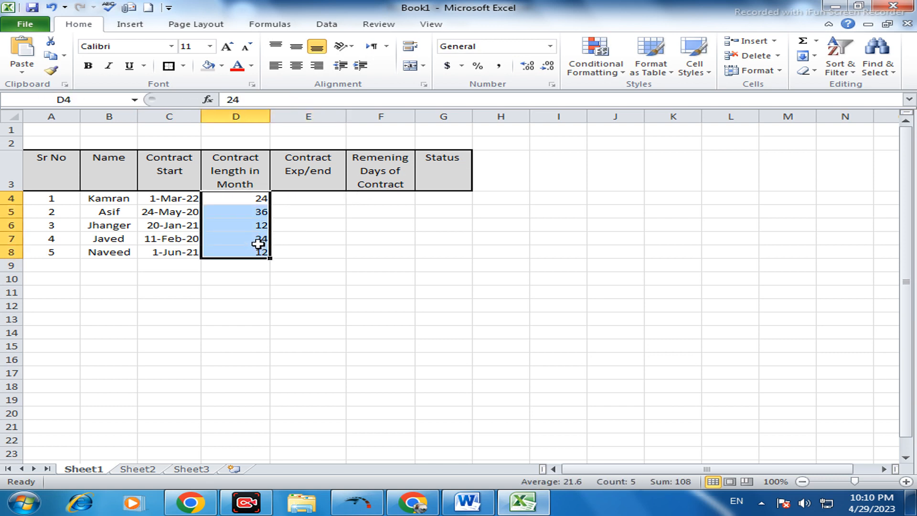
left_click(296, 65)
left_click(296, 46)
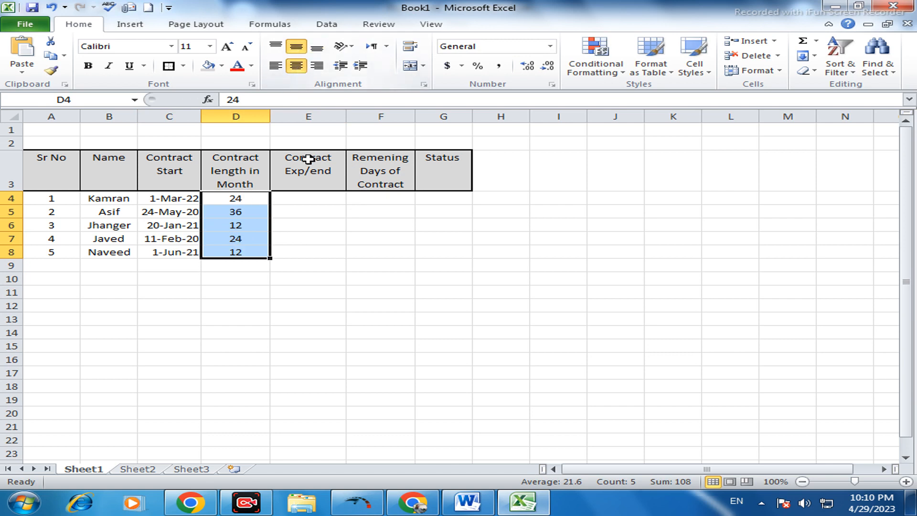
Apply All Borders to the data rows A4:G8 of the contract table
left_click(310, 200)
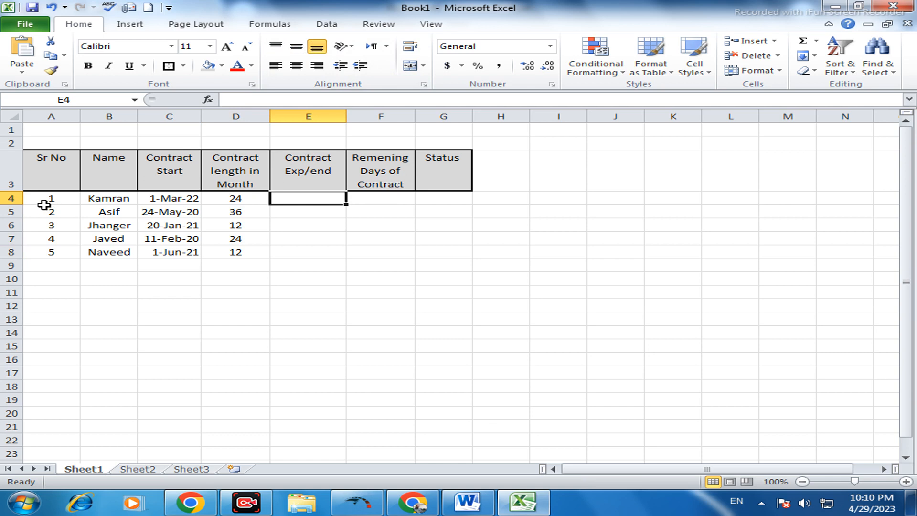
left_click_drag(51, 199, 426, 249)
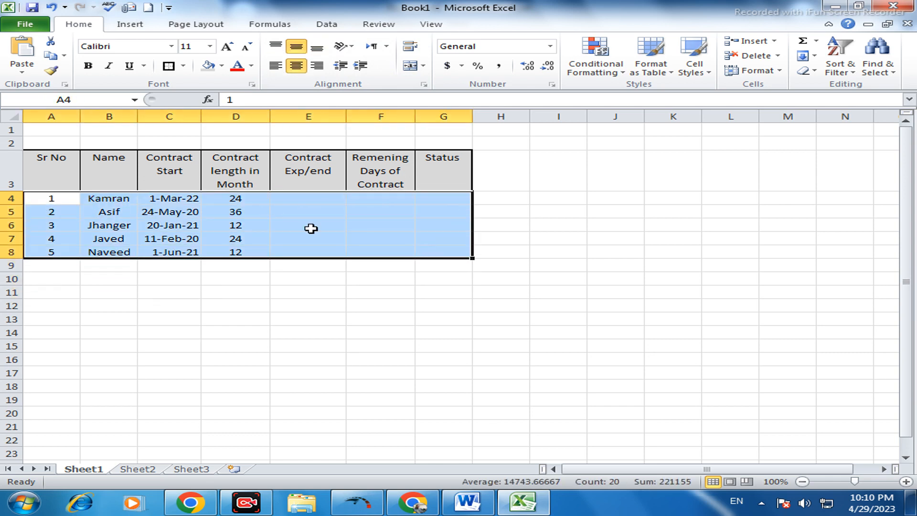
left_click(184, 67)
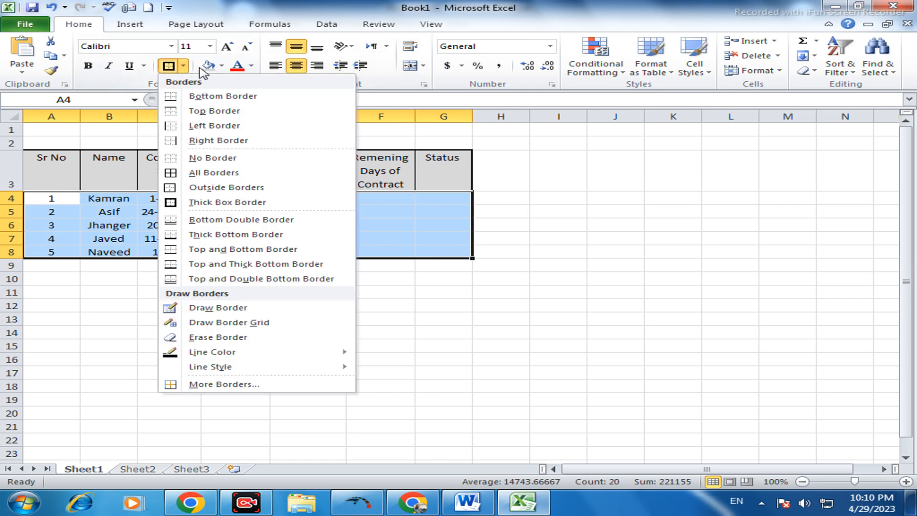
left_click(215, 173)
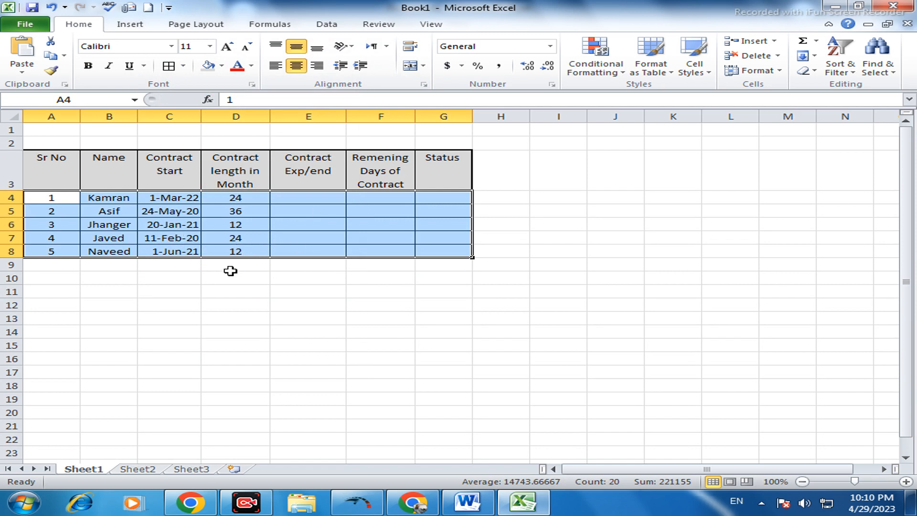
left_click(249, 276)
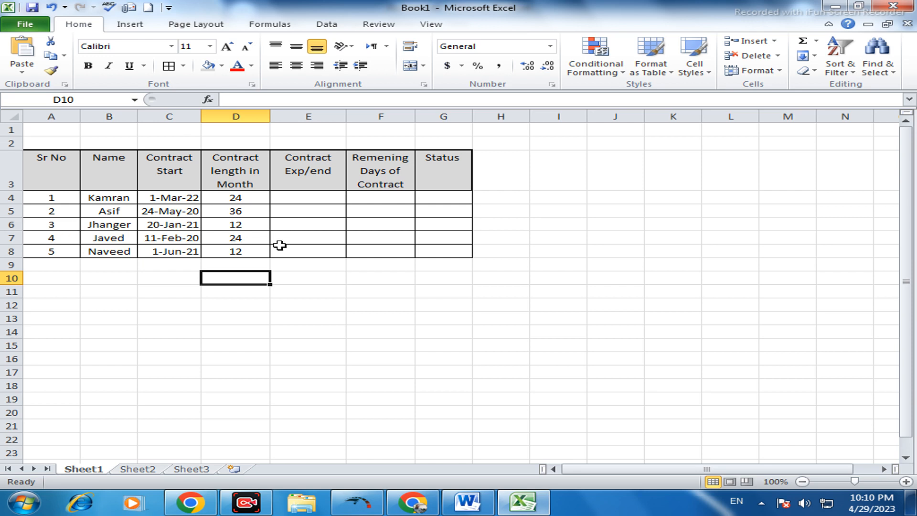
Enter the formula =EDATE(C4,D4) in E4 to calculate the first contract's expiry date
double_click(307, 200)
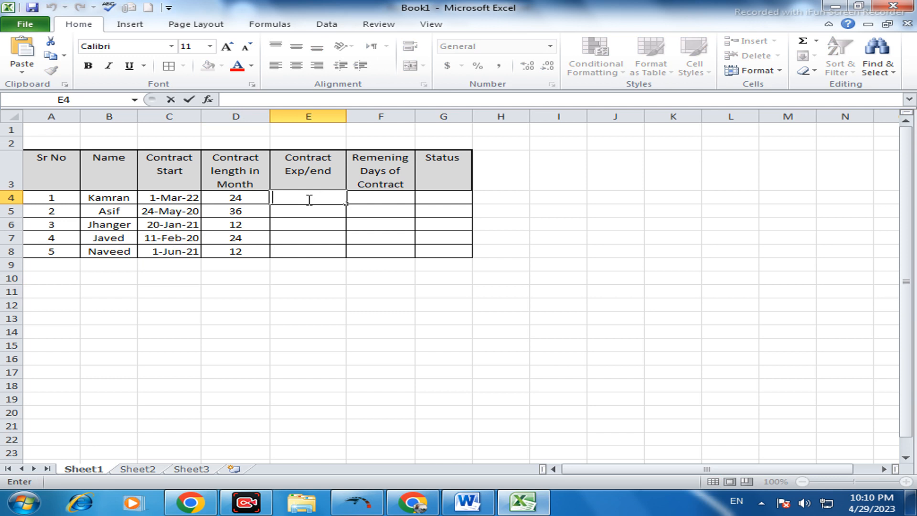
type("=")
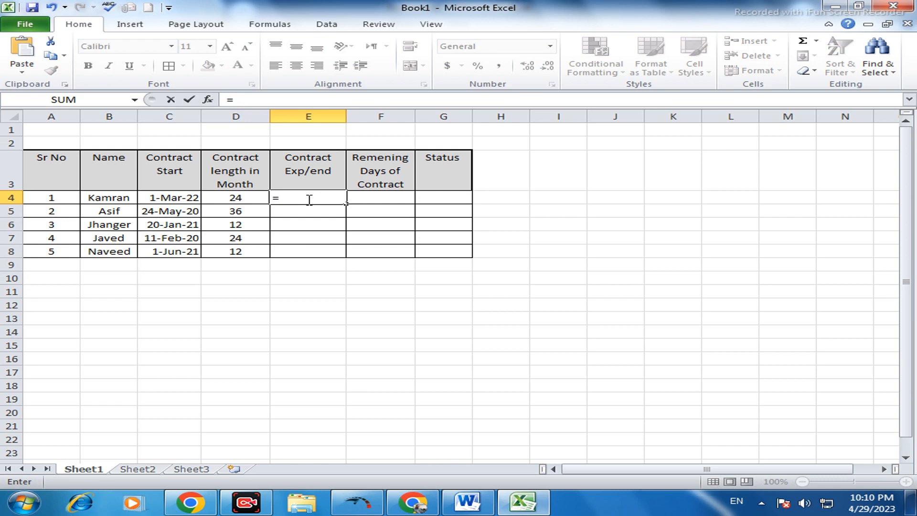
type("edate")
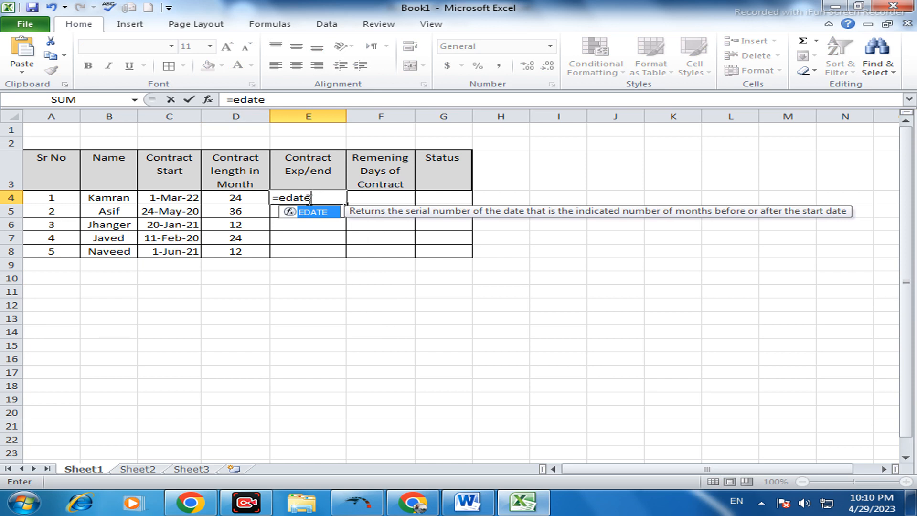
type("(")
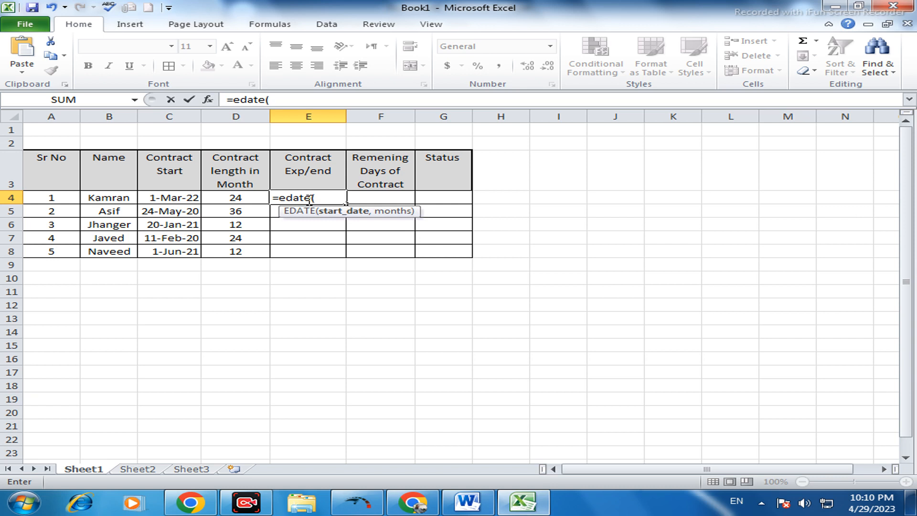
left_click(172, 197)
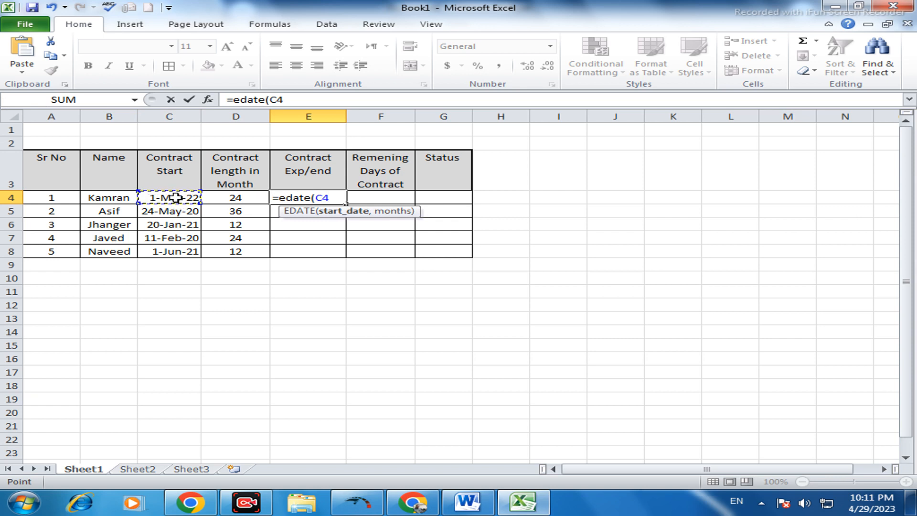
type(",")
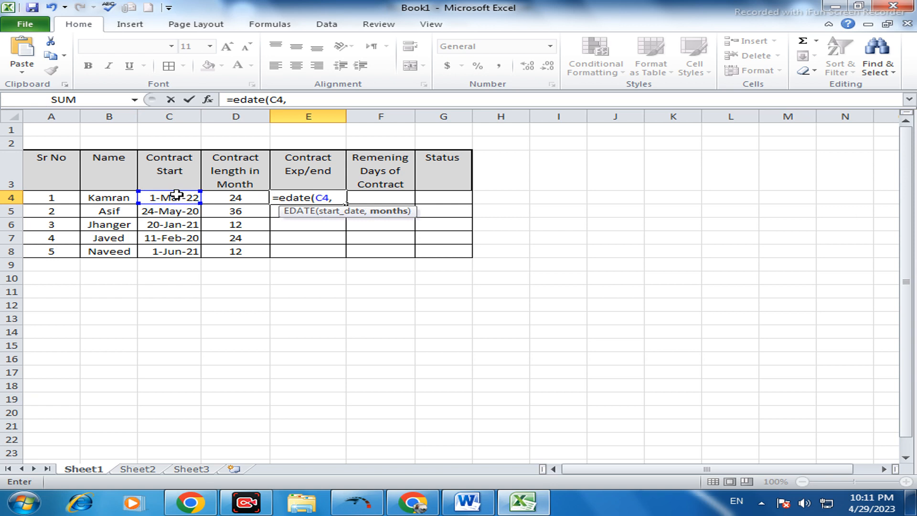
left_click(223, 198)
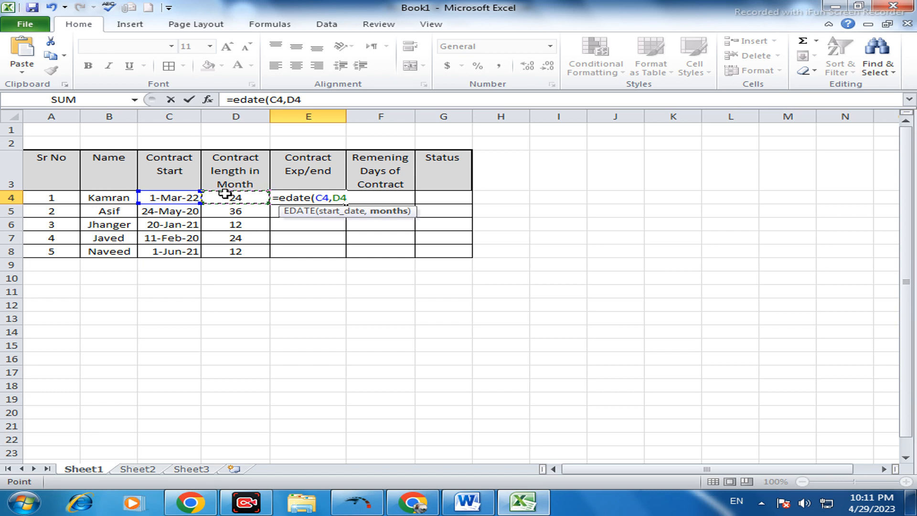
type(")")
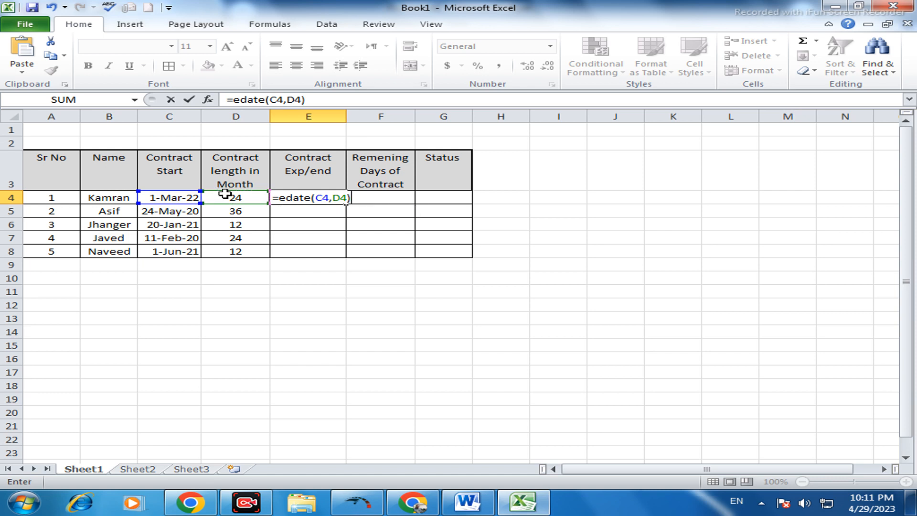
key("Return")
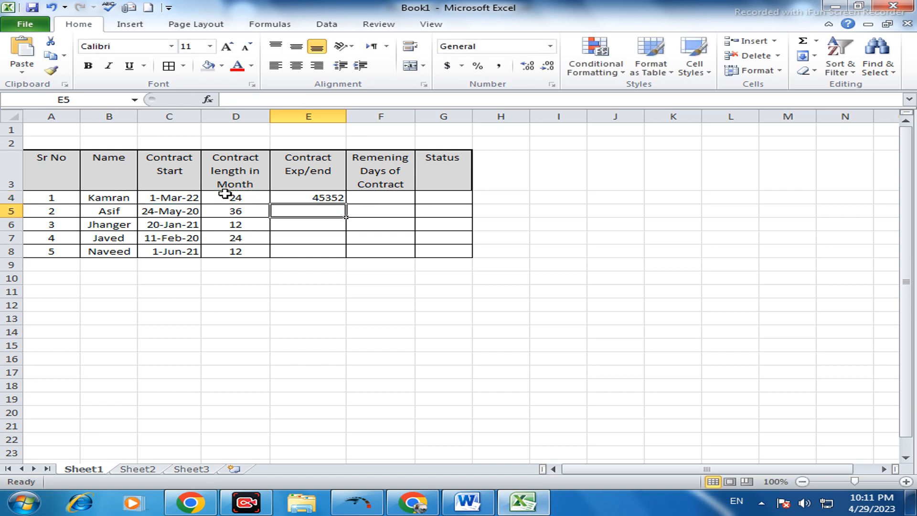
Format E4 as a Date using the second 14-Mar-01 type, the one with a two-digit day
left_click(332, 197)
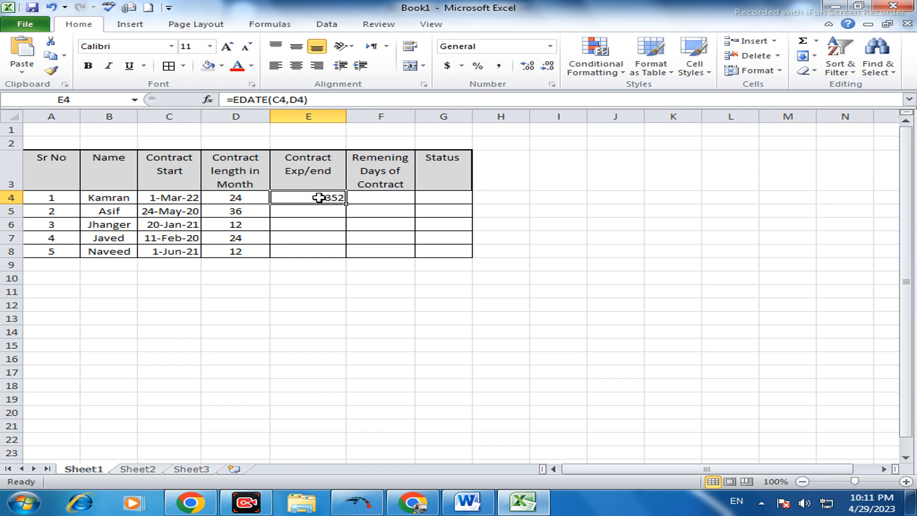
right_click(318, 197)
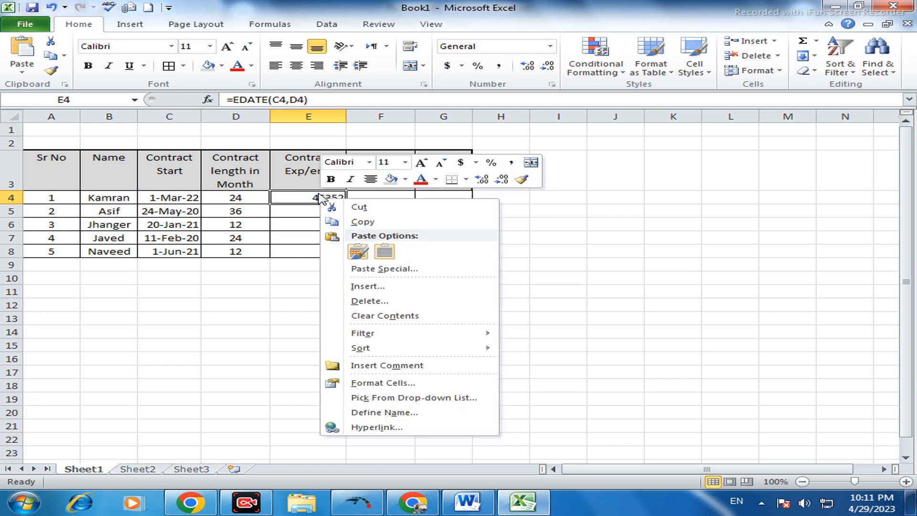
left_click(379, 385)
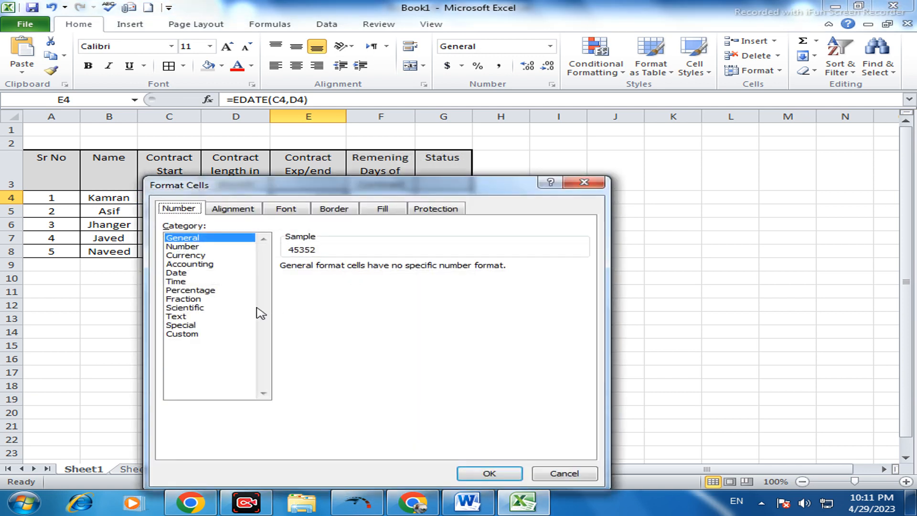
left_click(185, 274)
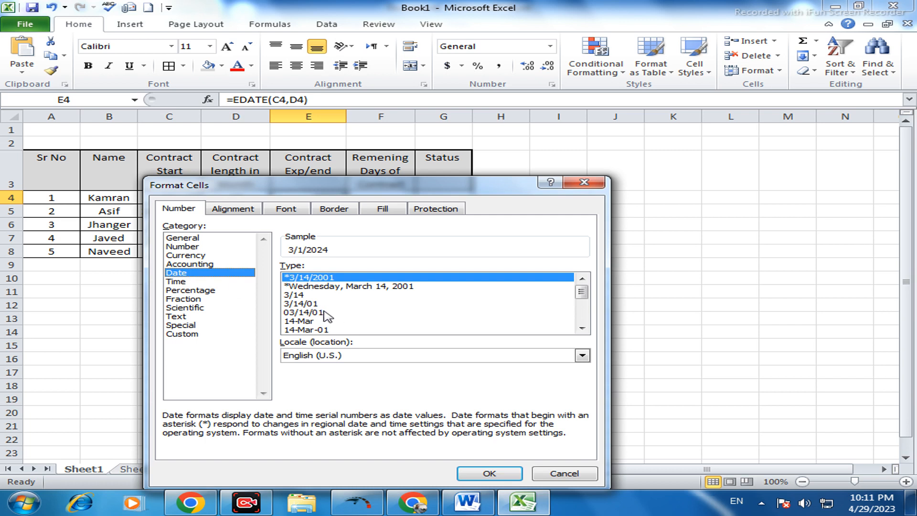
left_click(307, 330)
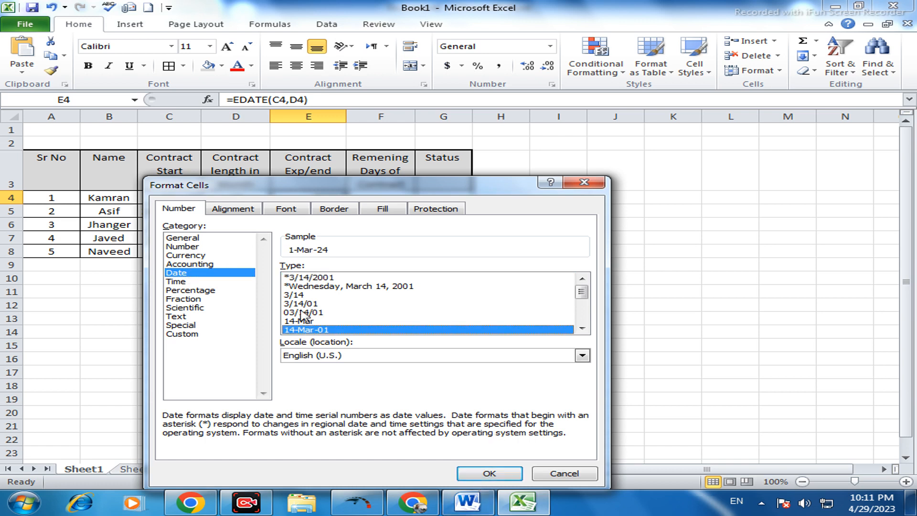
scroll(591, 308, "down", 1)
scroll(583, 307, "down", 2)
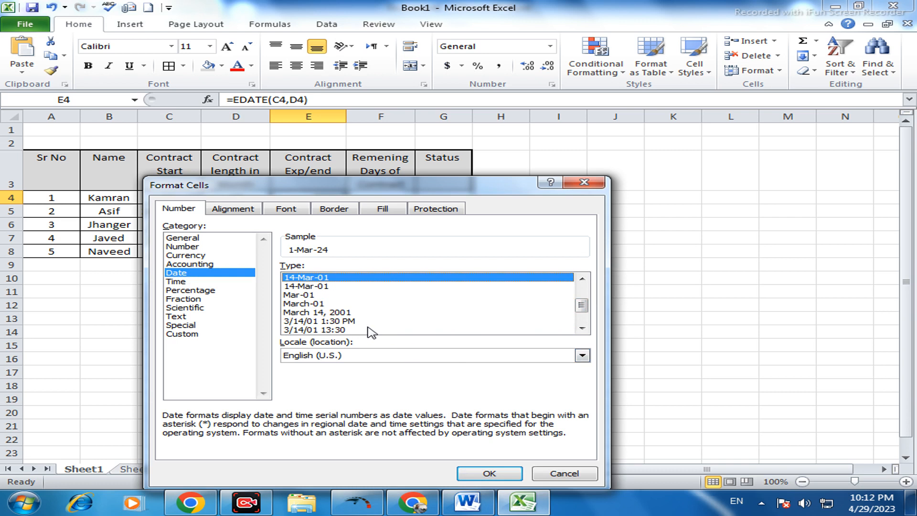
left_click(313, 287)
left_click(489, 473)
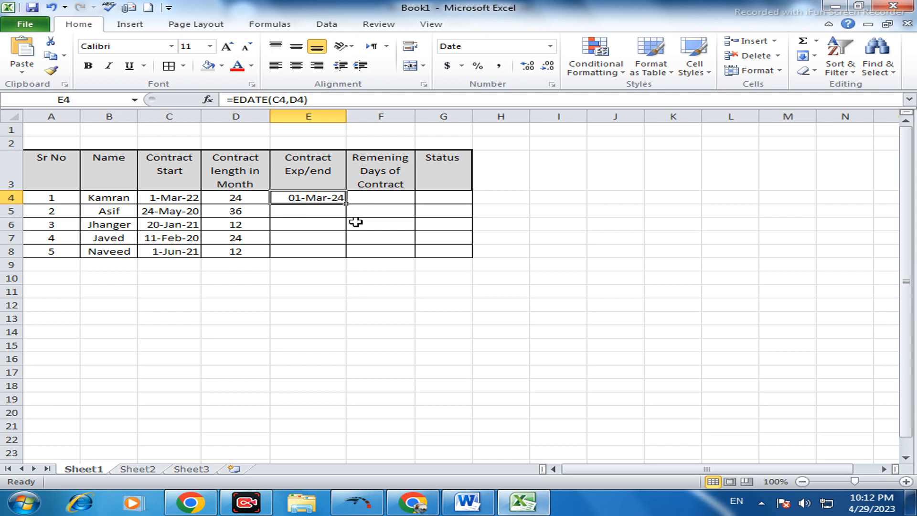
Fill the expiry formula from E4 down to E8 and center the dates in E4:E8 horizontally
left_click_drag(346, 203, 349, 252)
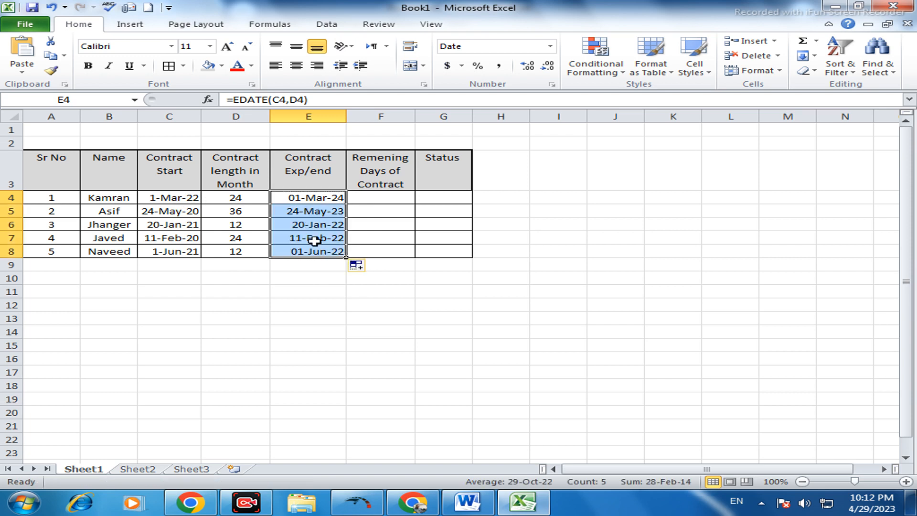
left_click(296, 65)
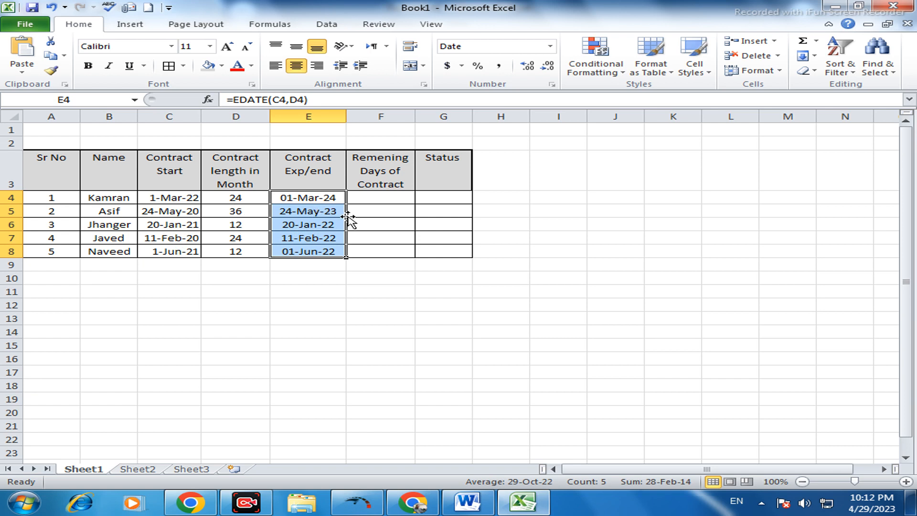
Enter the formula =C4-TODAY() in F4 under the remaining days heading
left_click(380, 196)
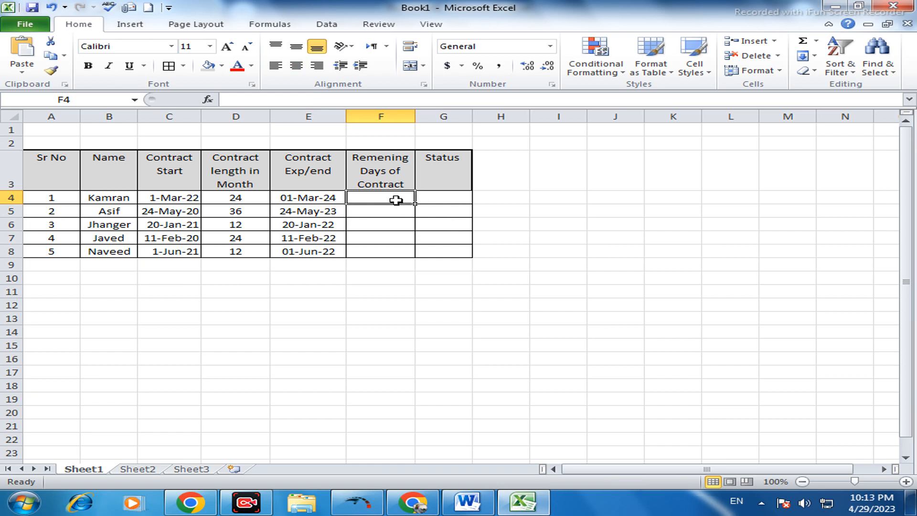
type("=")
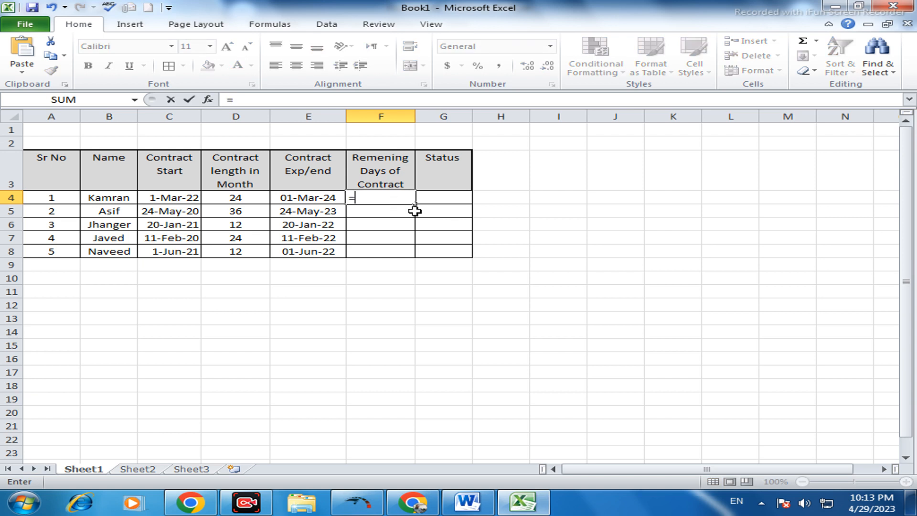
left_click(173, 199)
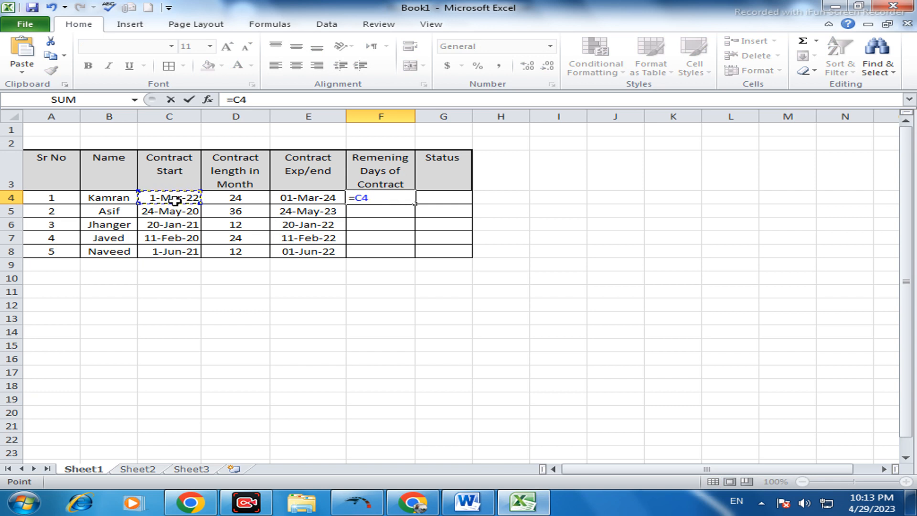
type("-")
type("t")
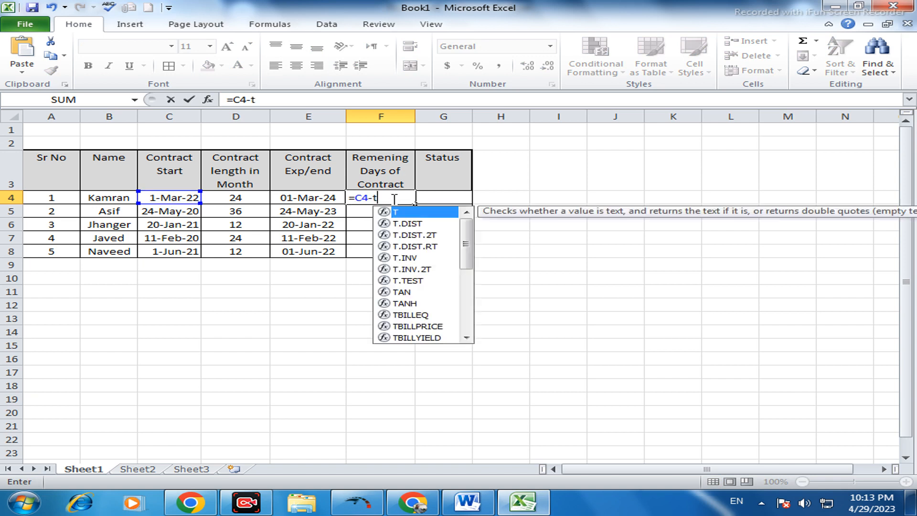
type("oday")
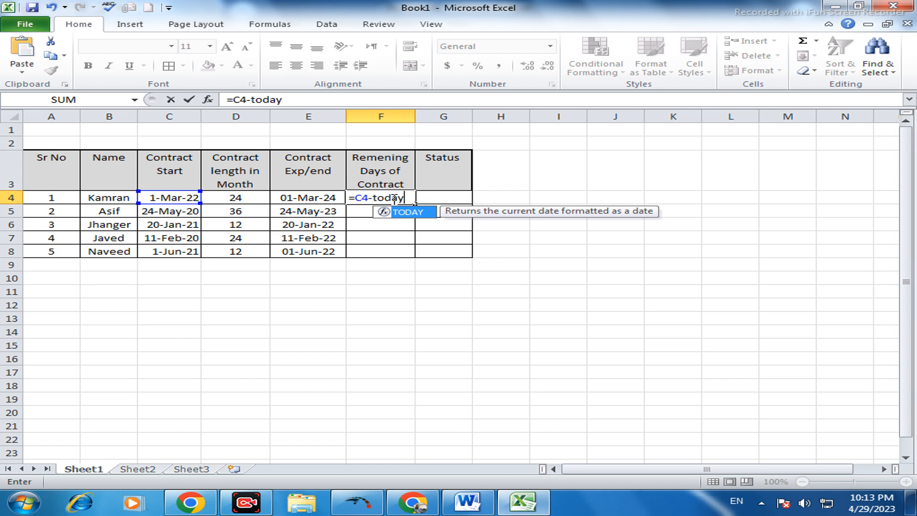
type("(")
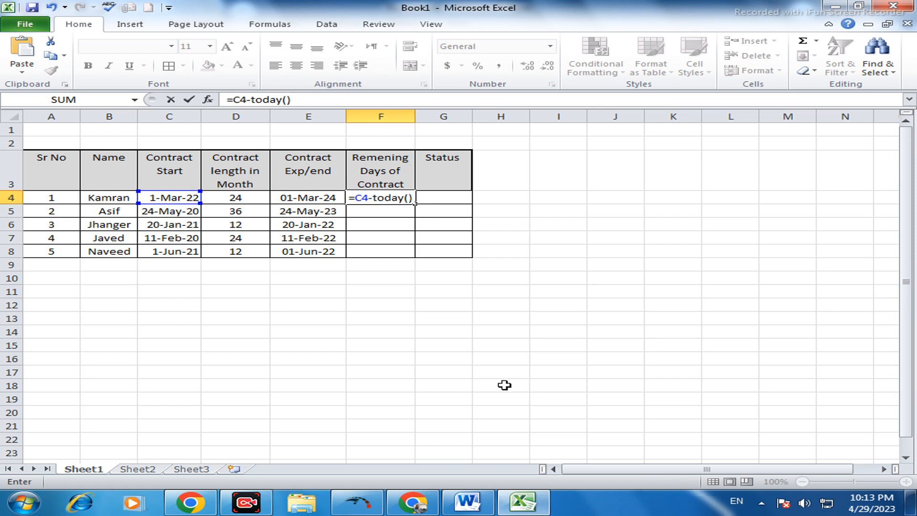
key("Return")
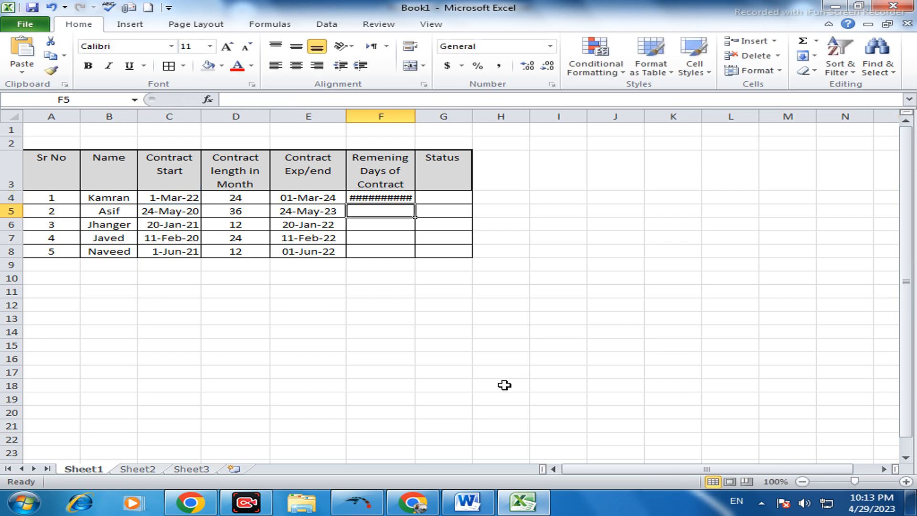
Widen column F and format F4 as a Number with 0 decimal places
double_click(415, 115)
left_click_drag(403, 115, 433, 115)
left_click(377, 198)
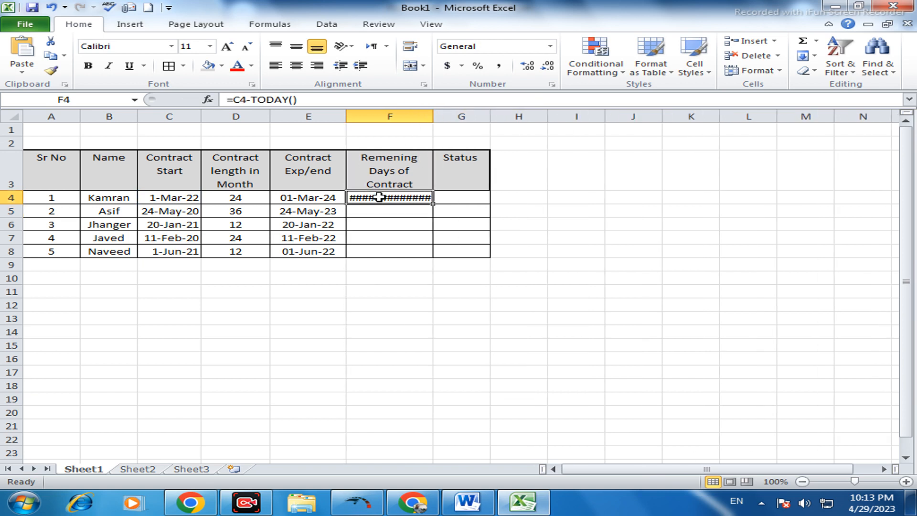
right_click(378, 198)
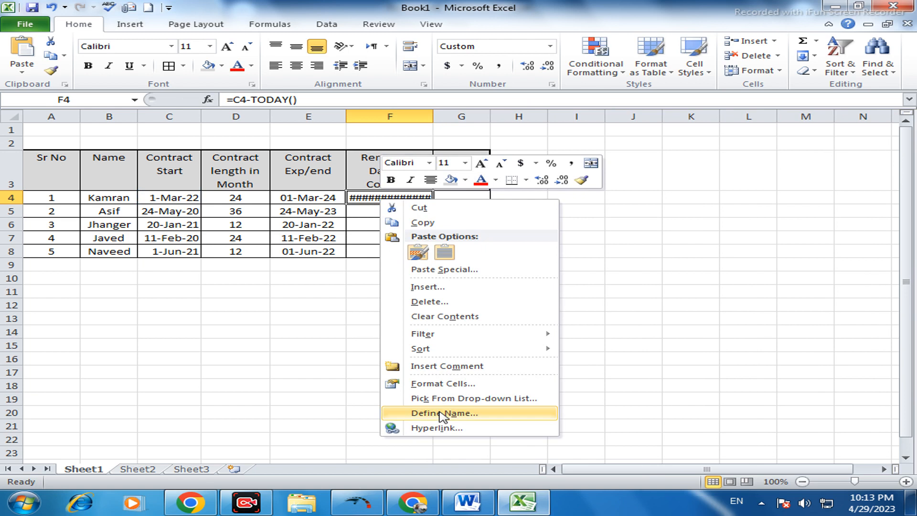
left_click(436, 385)
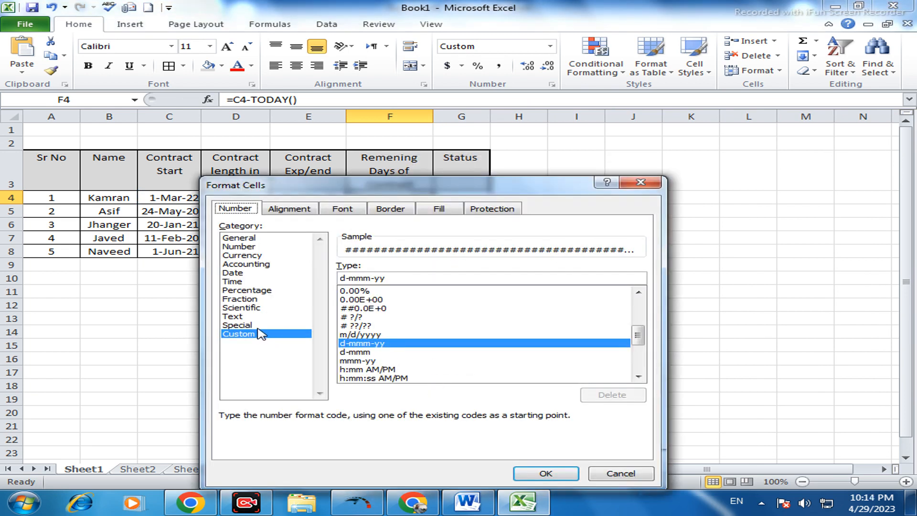
left_click(233, 273)
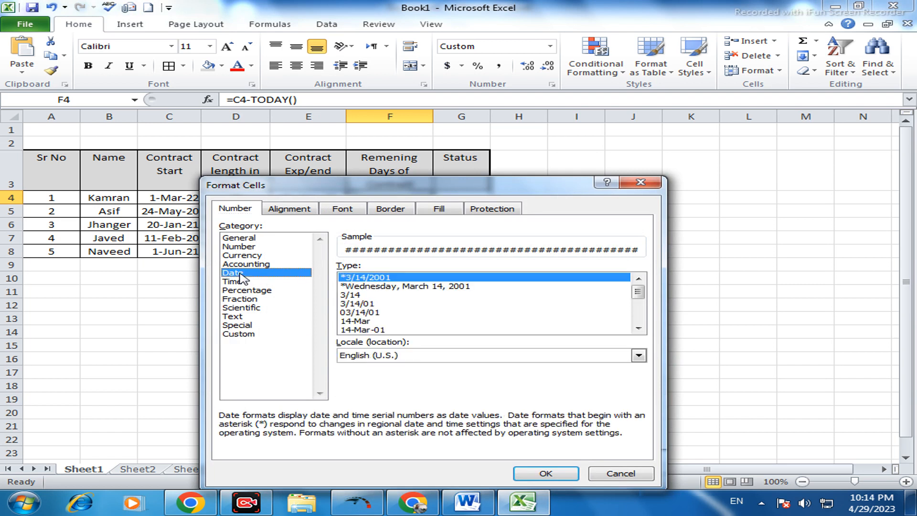
left_click(239, 246)
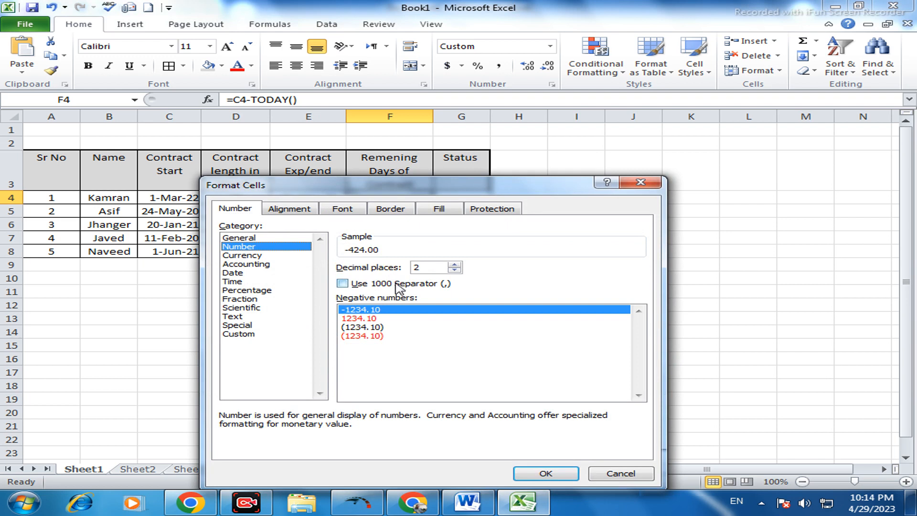
left_click_drag(431, 266, 400, 270)
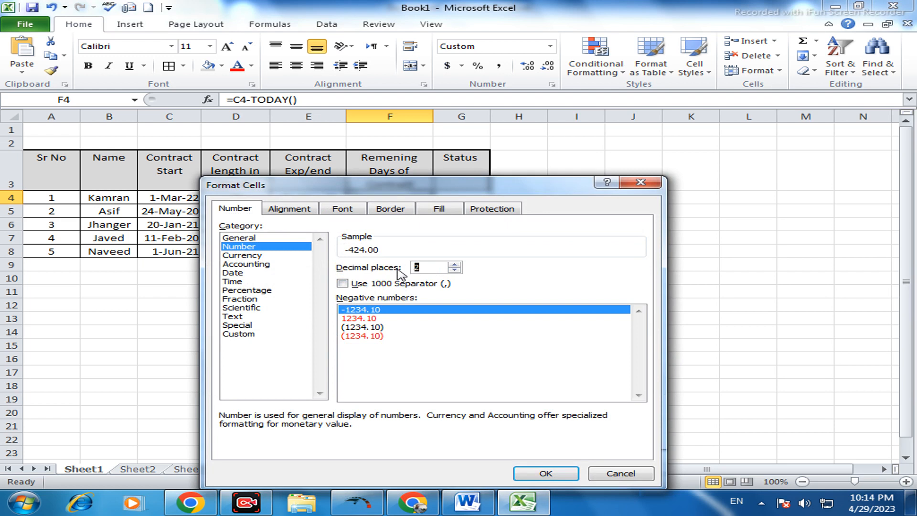
type("0")
left_click(542, 473)
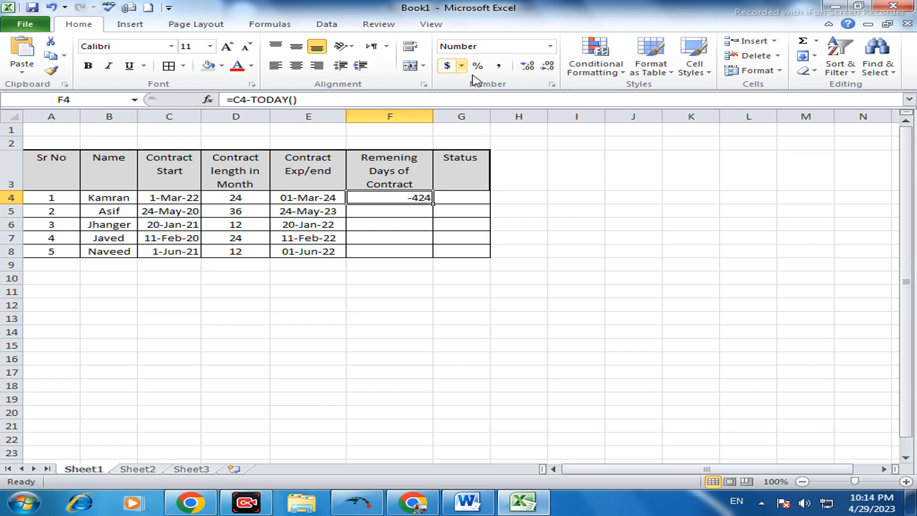
Center F4 horizontally and vertically, and fill its remaining days formula down to F8
left_click(296, 66)
left_click(296, 47)
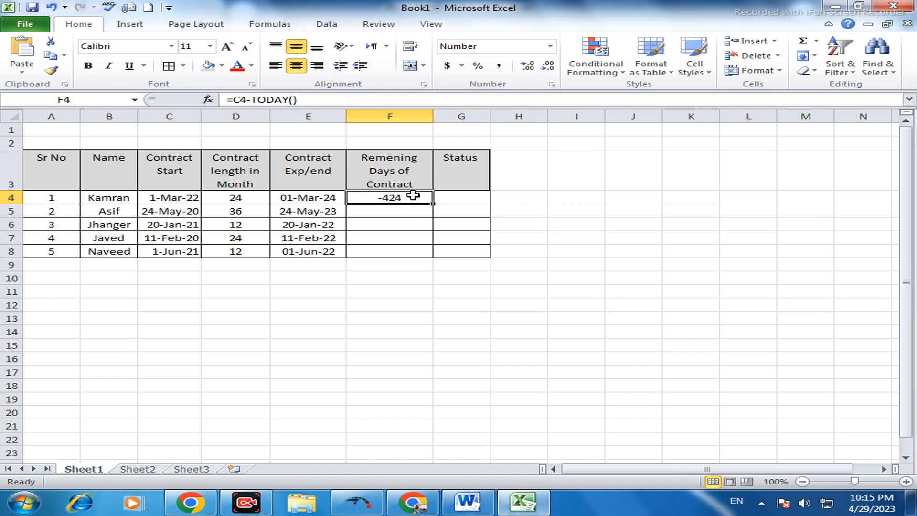
left_click_drag(433, 205, 432, 253)
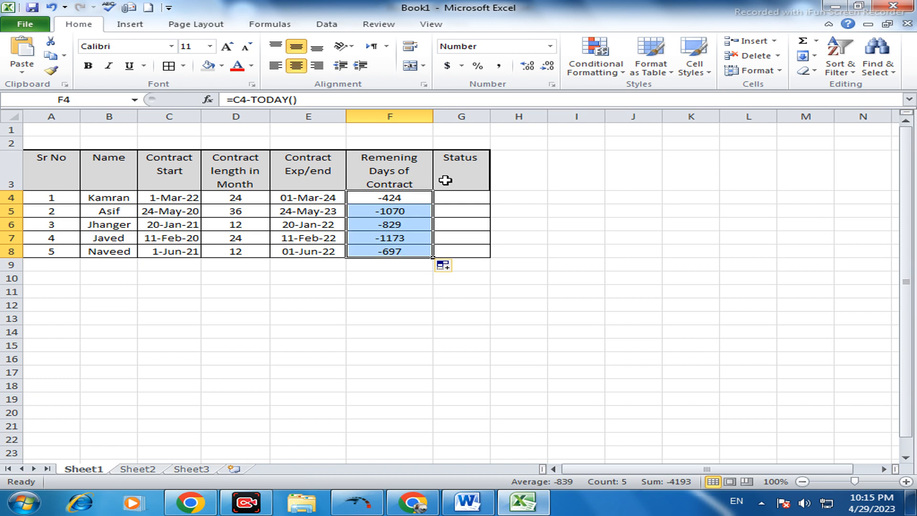
left_click(475, 198)
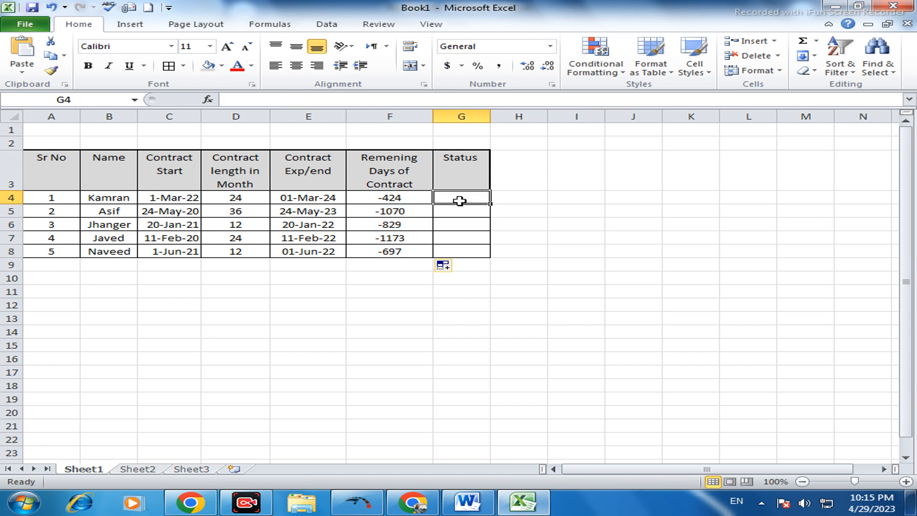
double_click(463, 198)
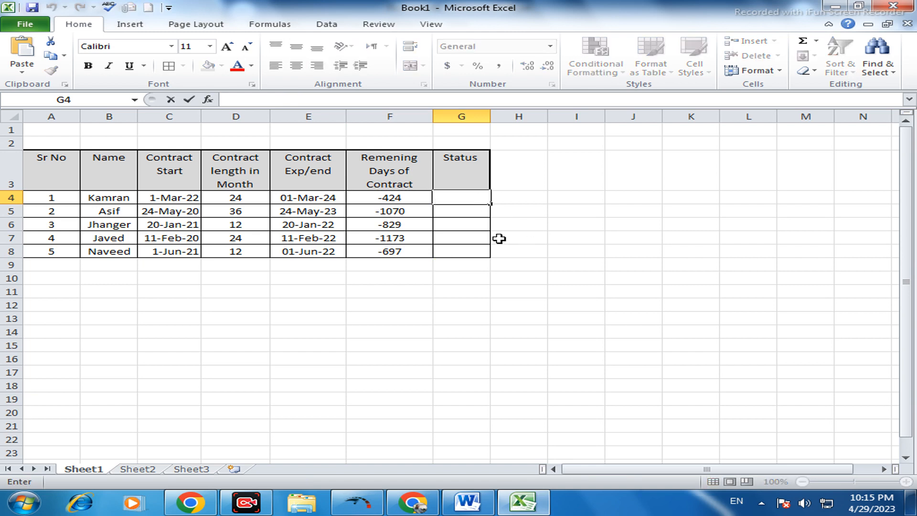
type("=")
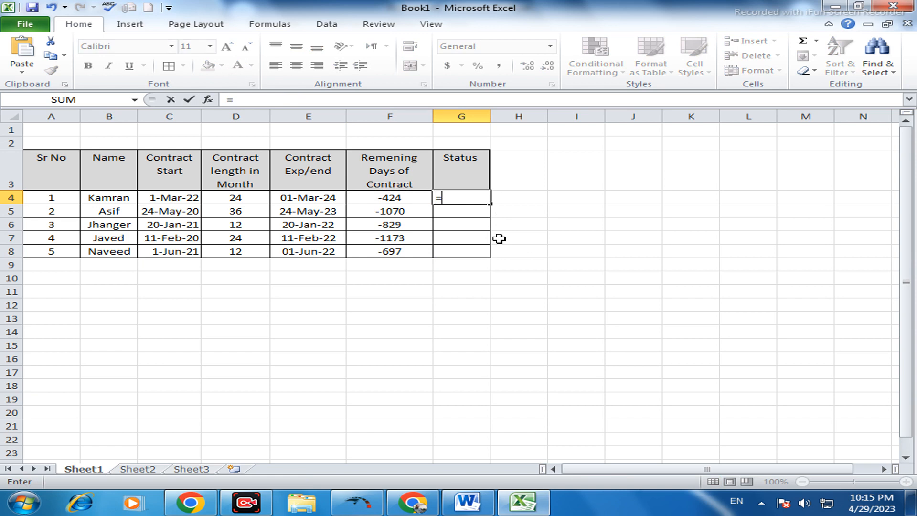
type("i")
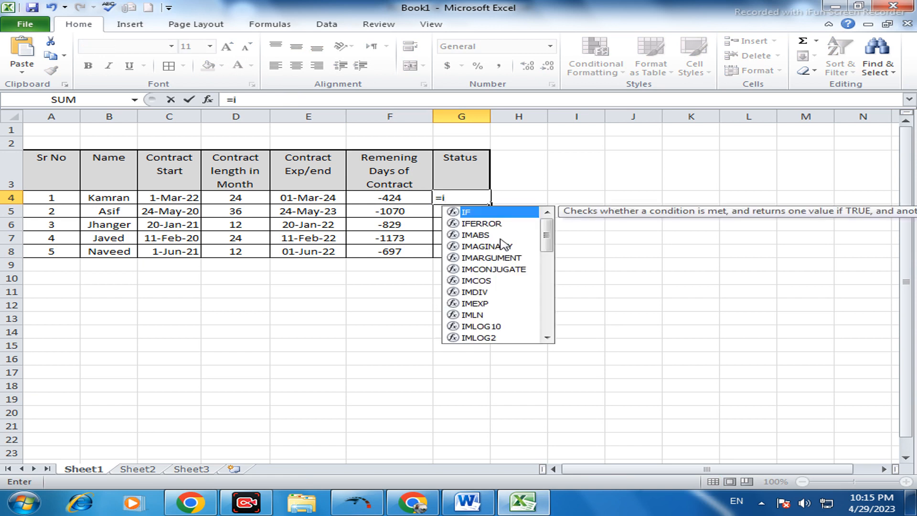
type("f")
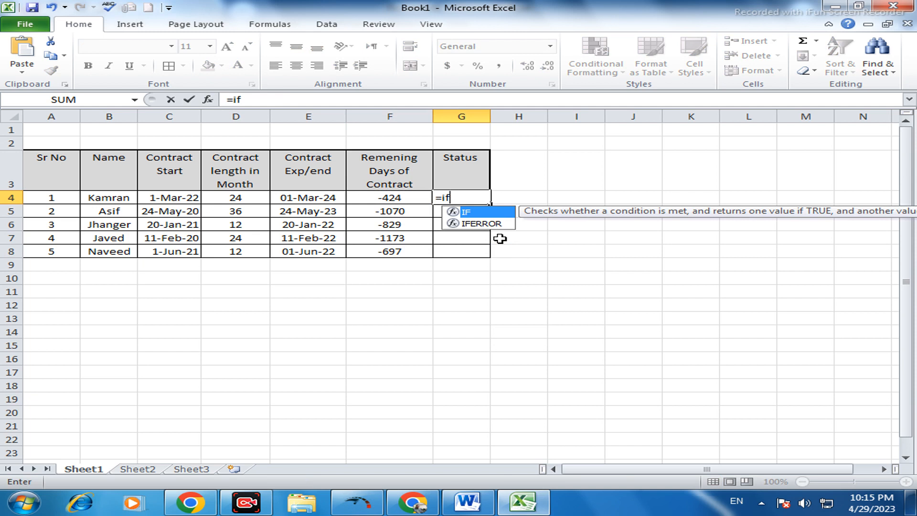
type("(")
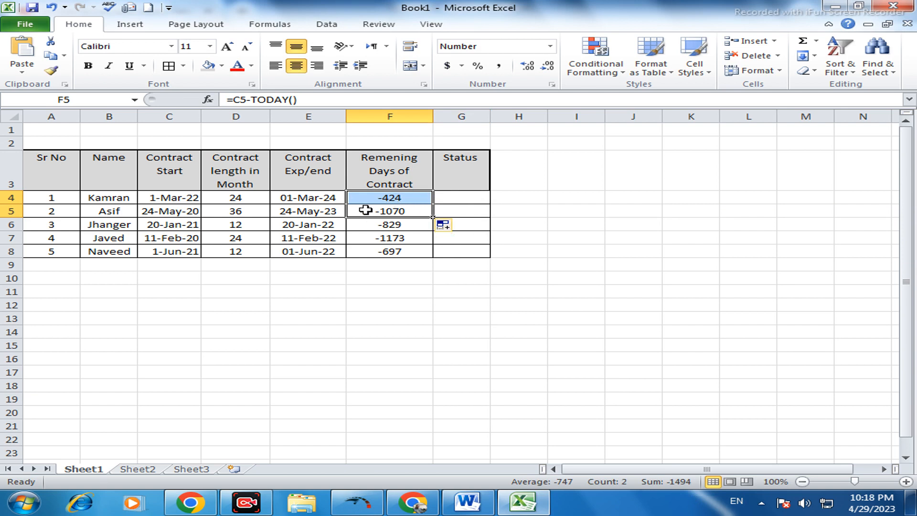
Change the remaining days formula in F4 to =E4-TODAY() and fill it down to F8
left_click(416, 237)
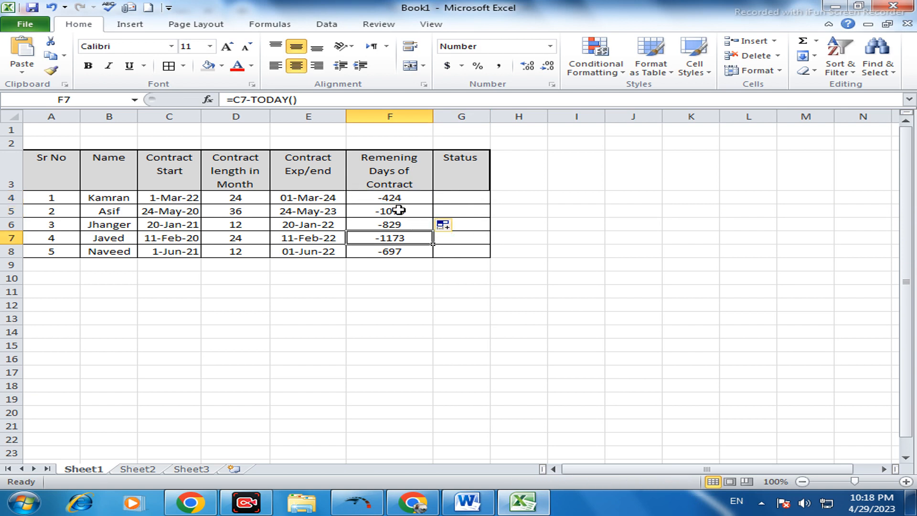
double_click(398, 199)
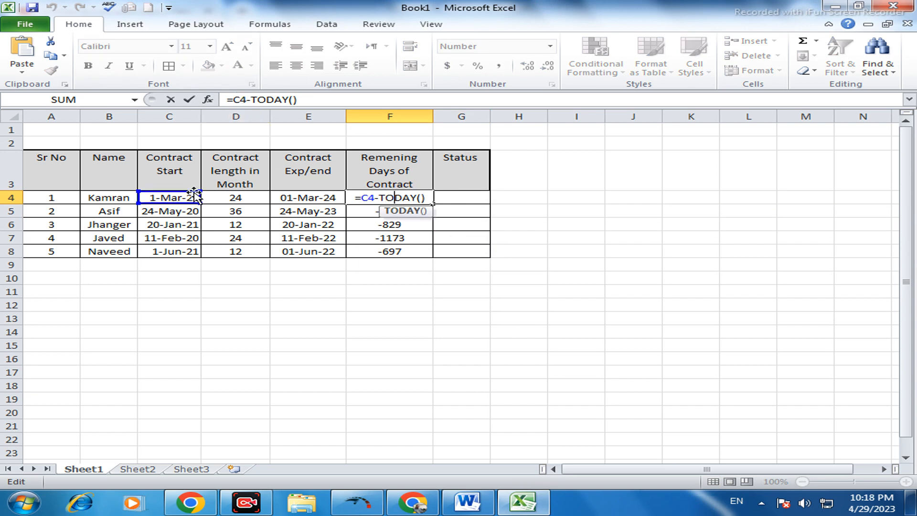
left_click(247, 100)
double_click(243, 99)
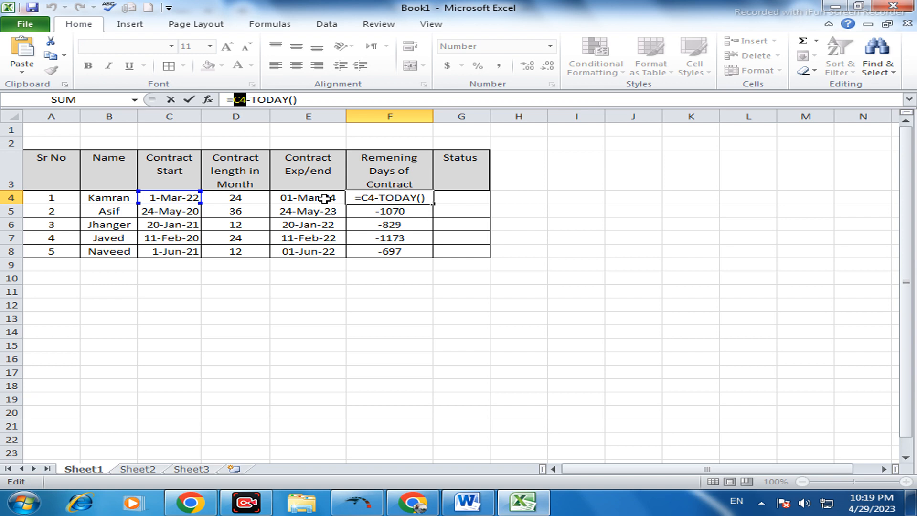
left_click(325, 198)
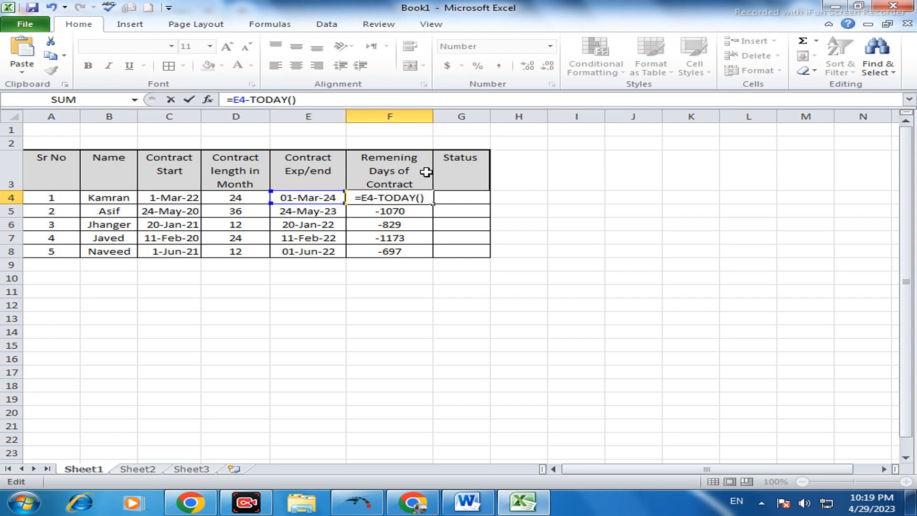
key("Return")
left_click(406, 196)
left_click_drag(433, 203, 428, 251)
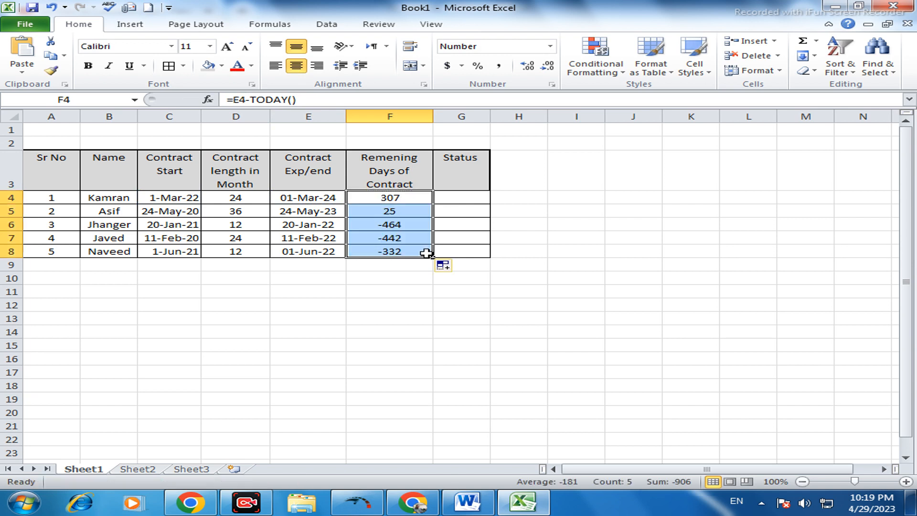
Check which expiry date cell the remaining days formula in F6 refers to
double_click(471, 236)
left_click(407, 225)
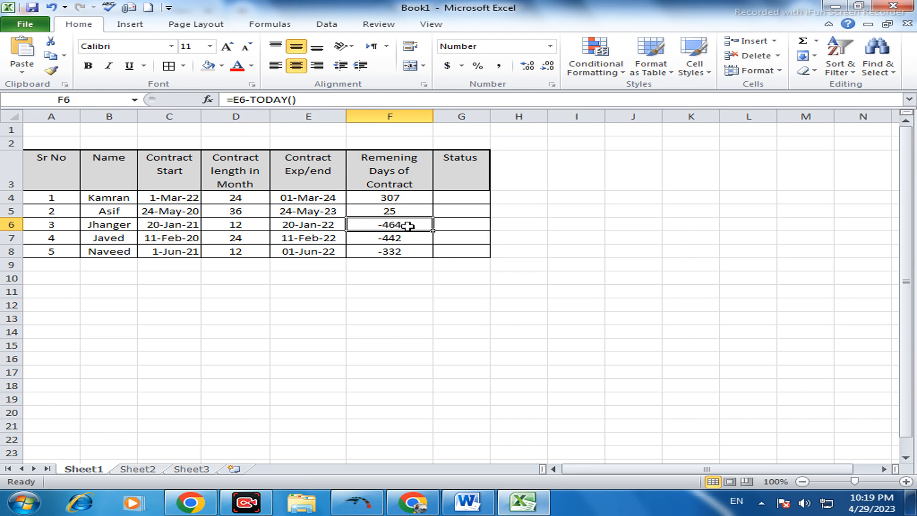
double_click(406, 226)
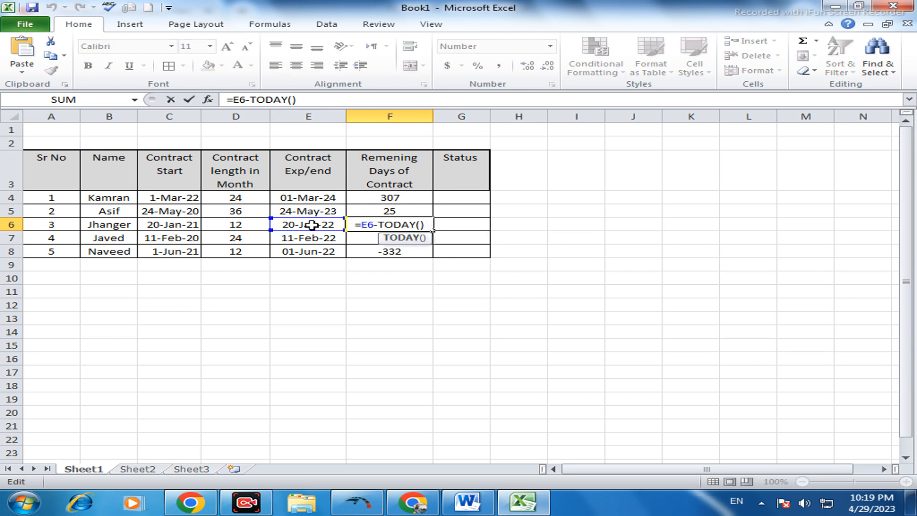
left_click(431, 225)
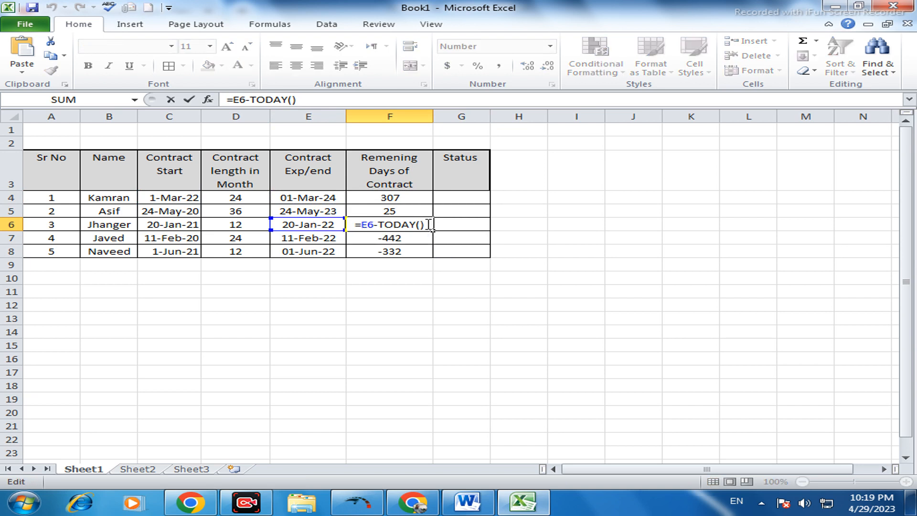
key("Return")
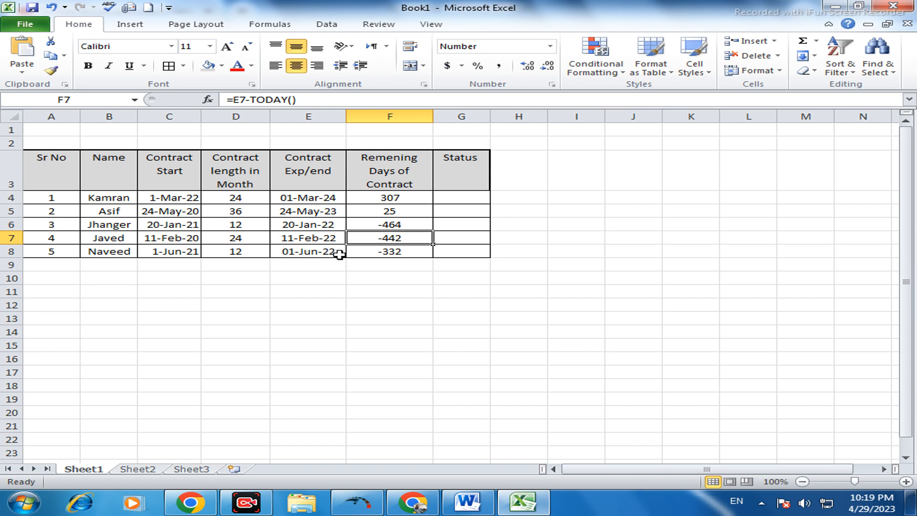
left_click(389, 251)
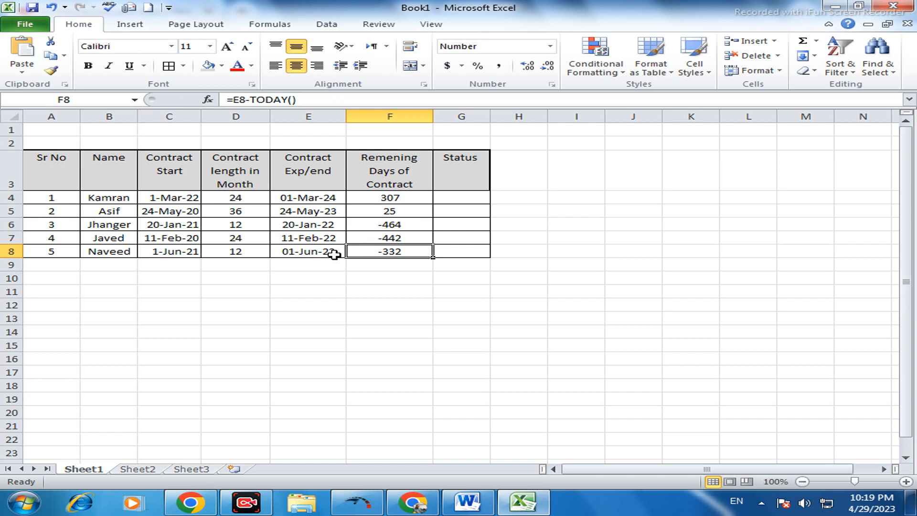
Begin the status formula in G4 with =if(F4<0,"contrect Expire", for contracts with negative remaining days
left_click(461, 199)
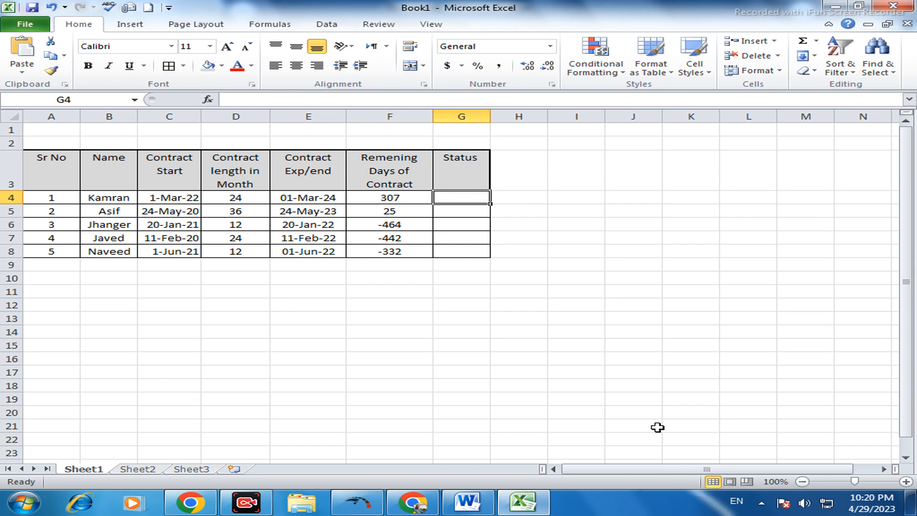
type("=")
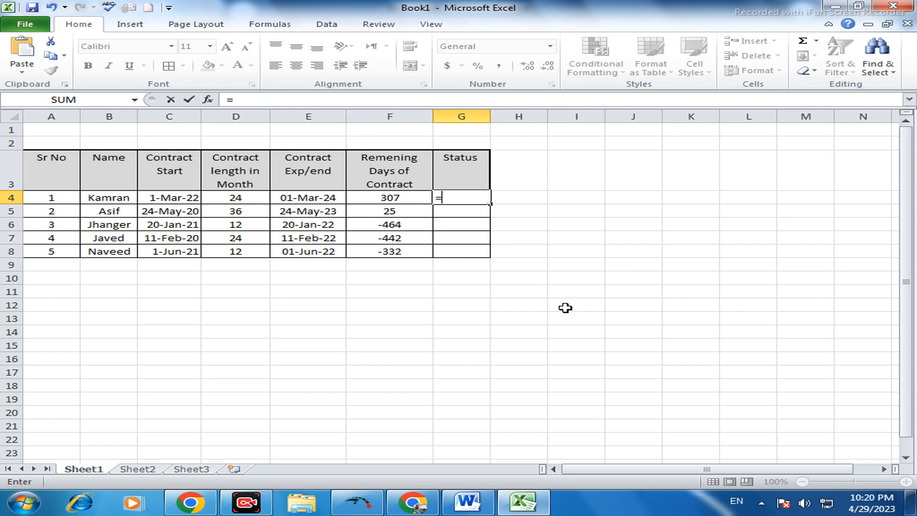
type("if")
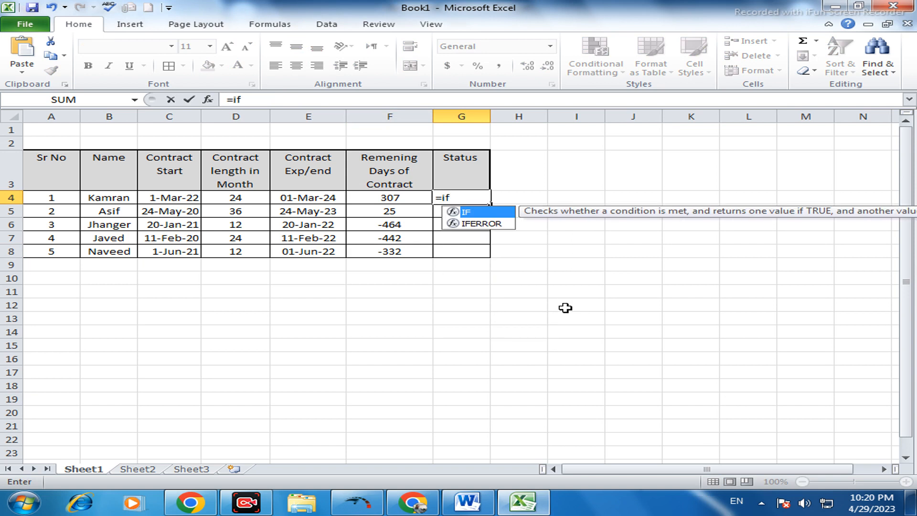
type("(")
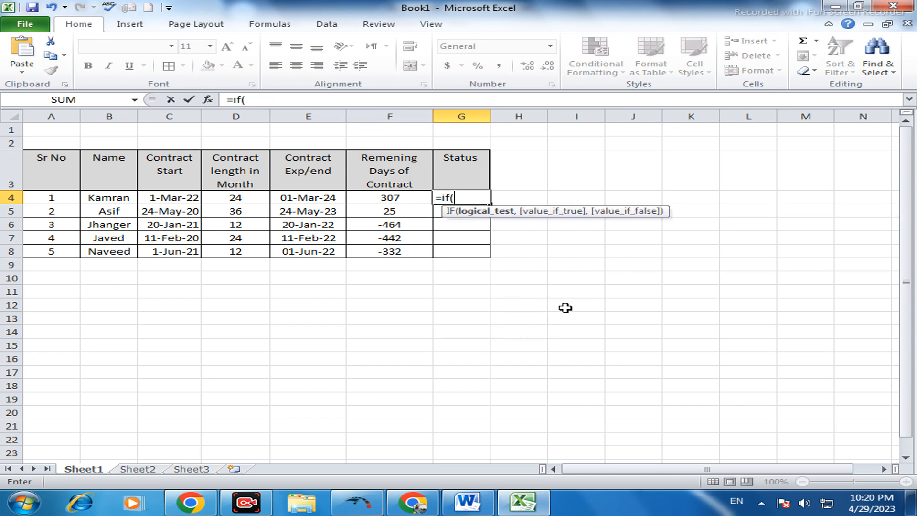
left_click(404, 200)
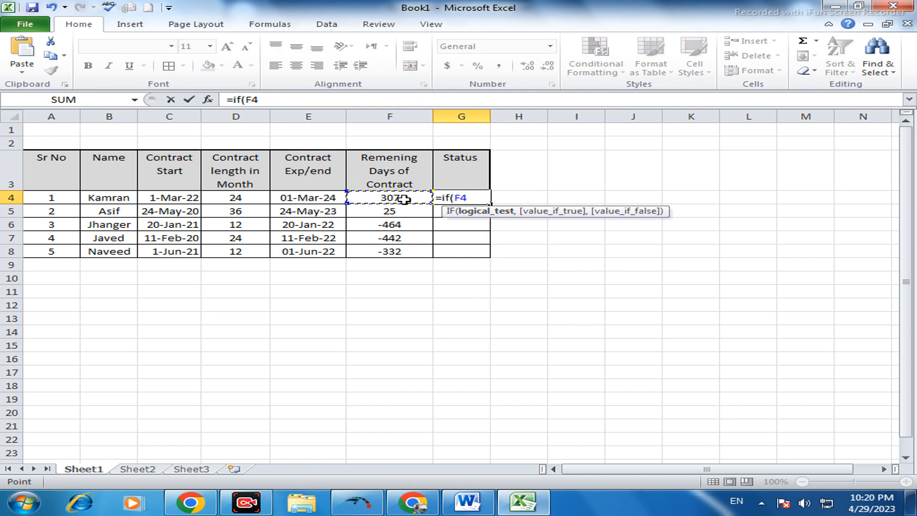
type("<0")
type(",")
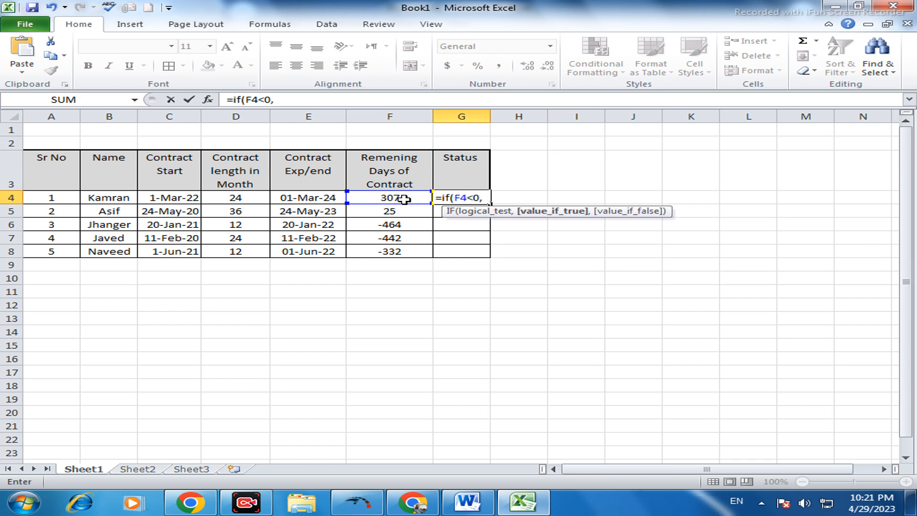
type("\"conte")
key("BackSpace")
type("rec")
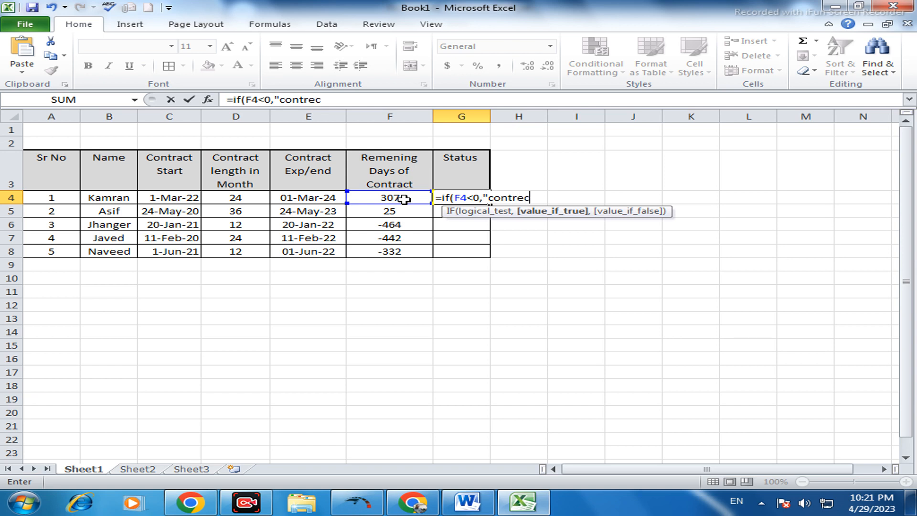
type("t Expire")
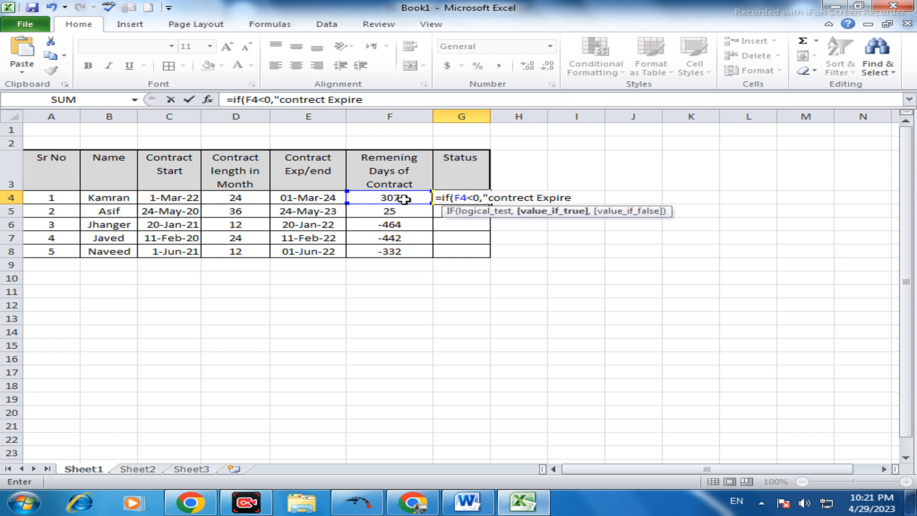
type("\",")
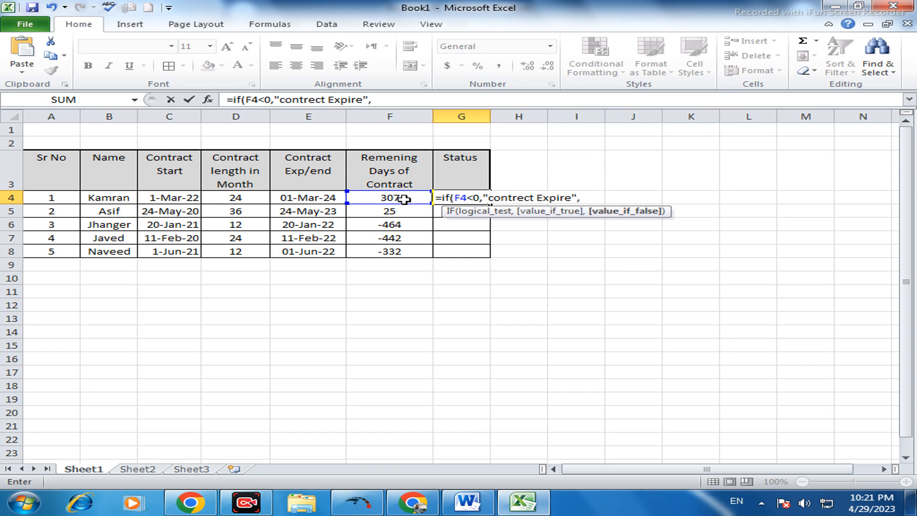
Enter If as the value-if-false argument of the G4 formula and narrow column G slightly
type("I")
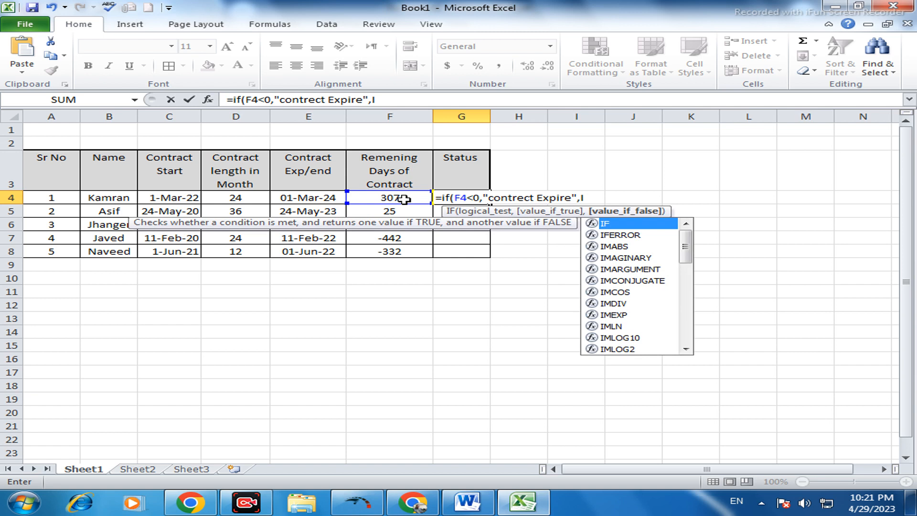
type("f")
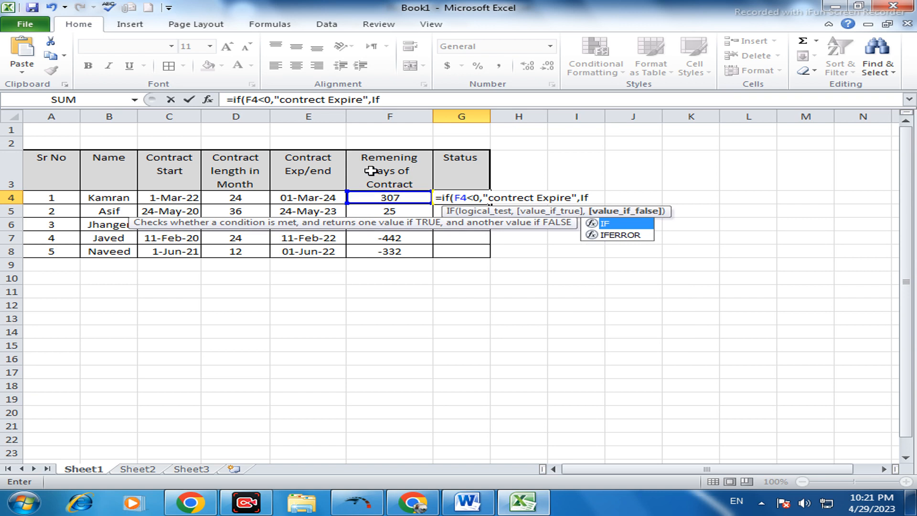
left_click(389, 198)
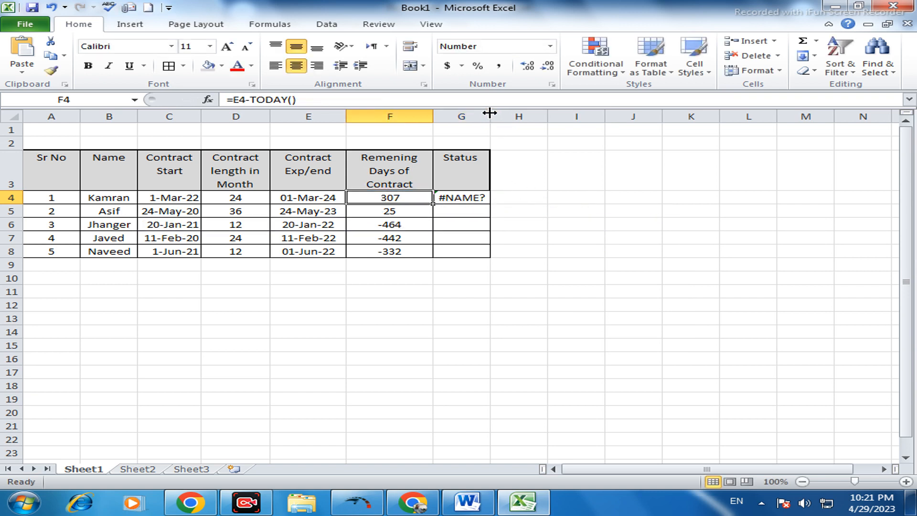
left_click_drag(491, 113, 486, 113)
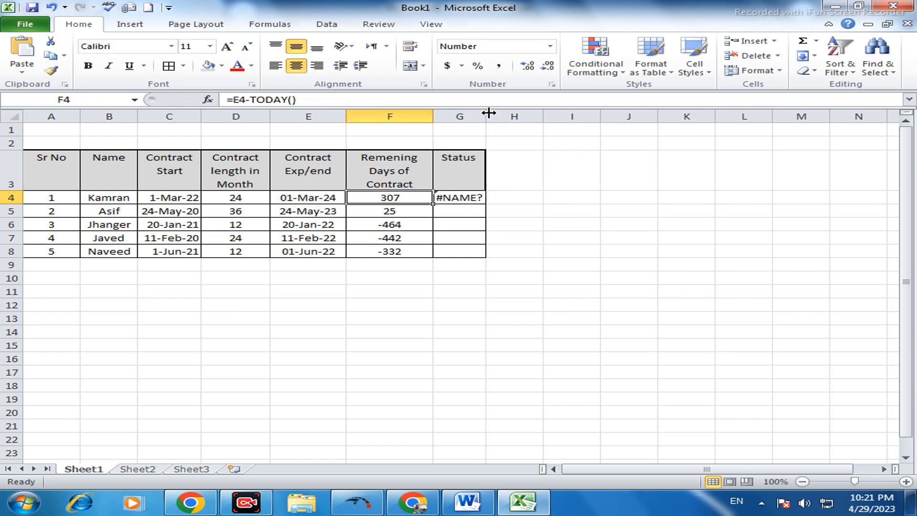
Reopen the G4 status formula and extend its value-if-false argument to If (F4 as the start of a nested condition
left_click(478, 197)
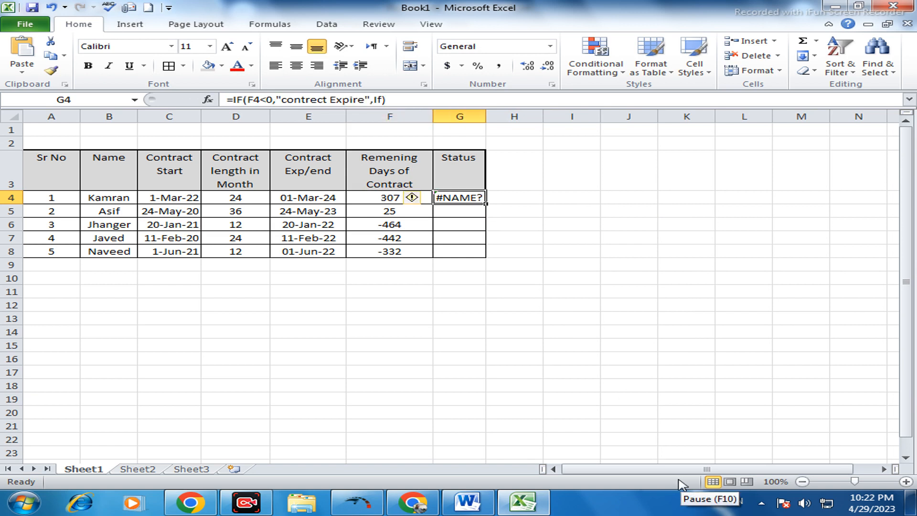
key("F2")
key("BackSpace")
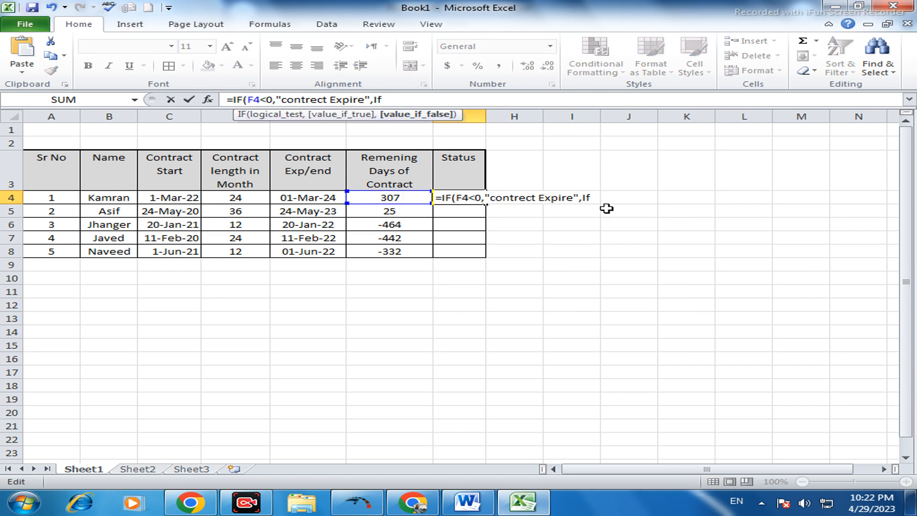
left_click(595, 198)
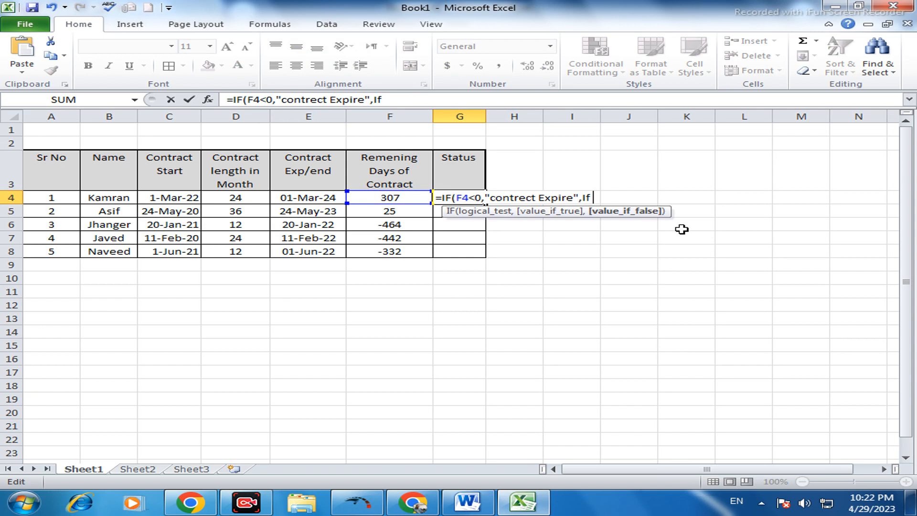
type("(")
left_click(374, 198)
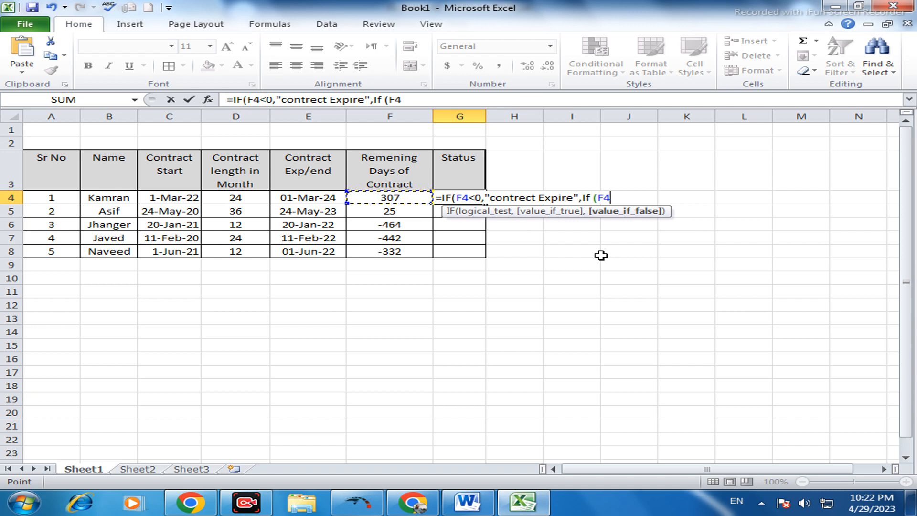
Complete the nested condition in G4 as F4<30 returning "Expire soon", accepting the proposed formula correction
type("<")
type("30,\"")
type("Ex")
type("p")
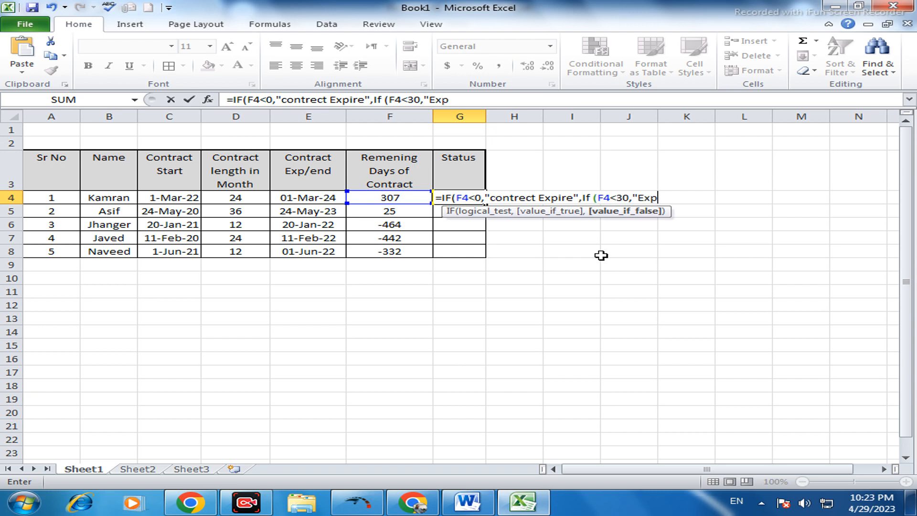
type("ire soon")
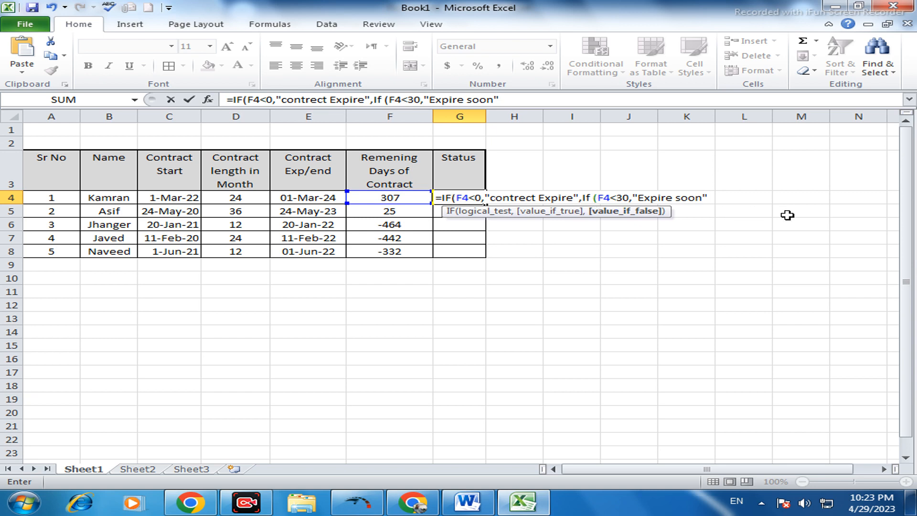
type("))")
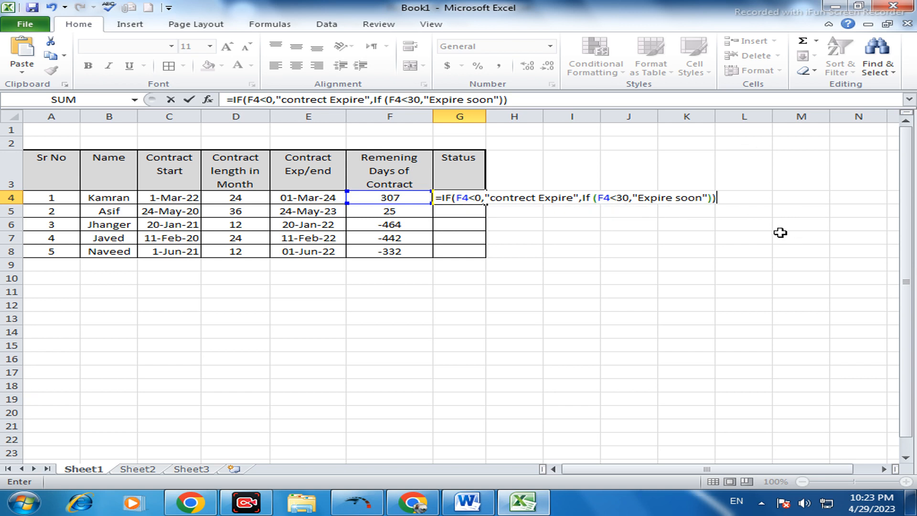
key("Return")
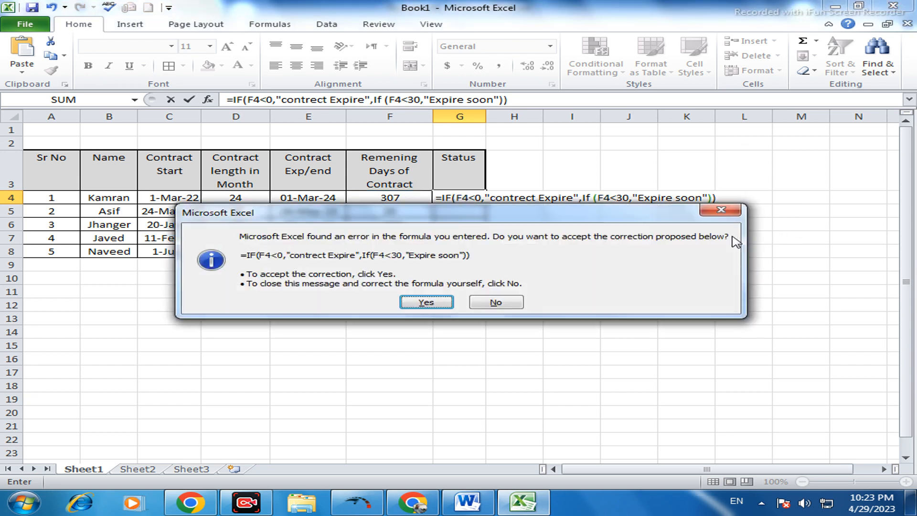
left_click(428, 301)
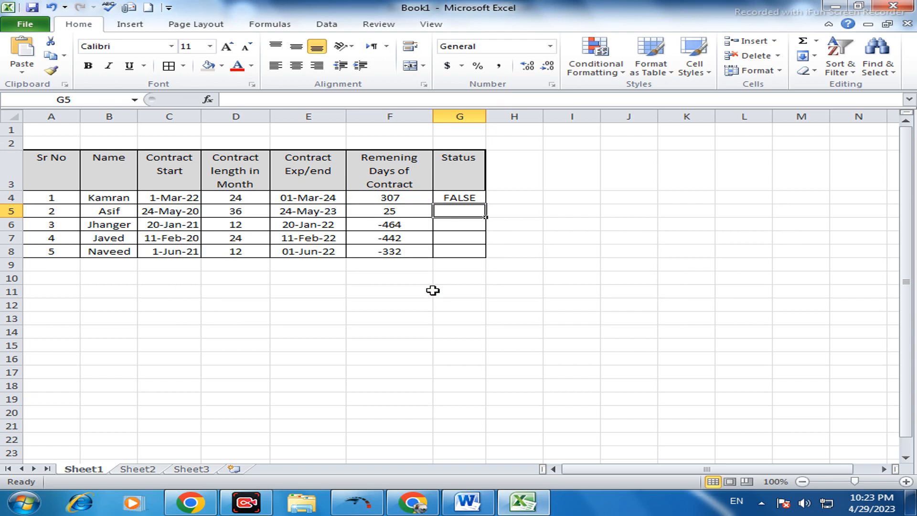
Replace the status formula in G4 with =IF(F4<0,"Expire", IF(F4>30,"Expiresoon","")) and review it
left_click(465, 200)
double_click(464, 200)
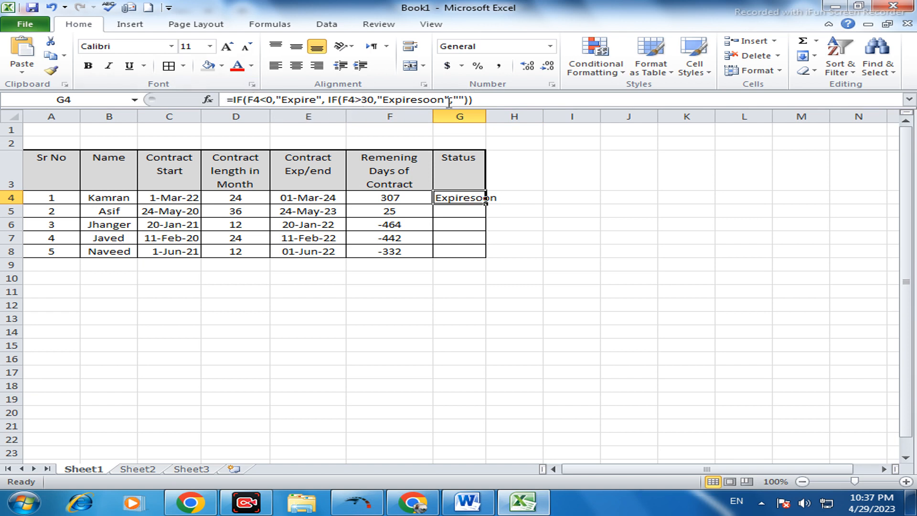
left_click_drag(485, 101, 227, 100)
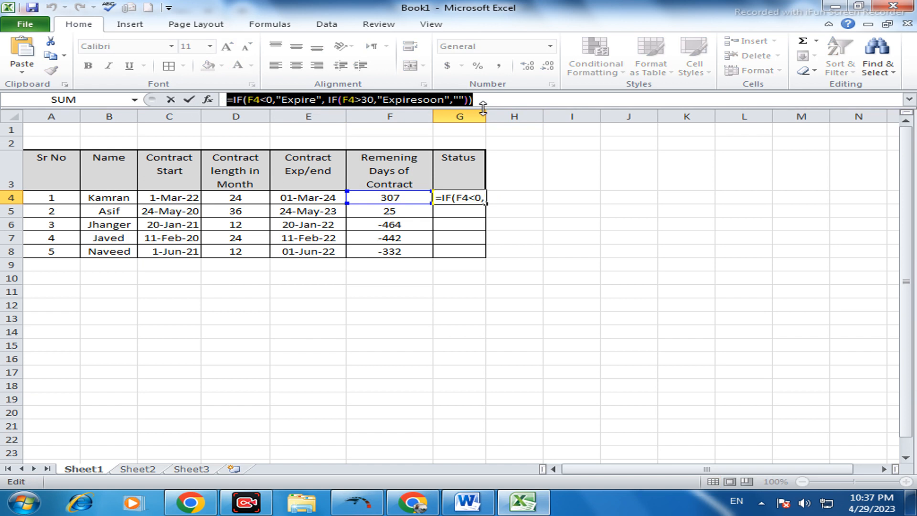
left_click(480, 101)
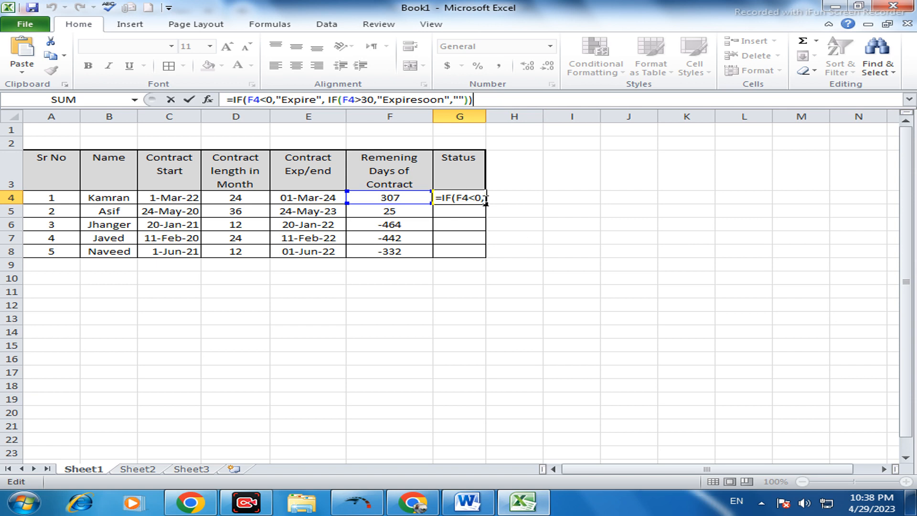
left_click(488, 237)
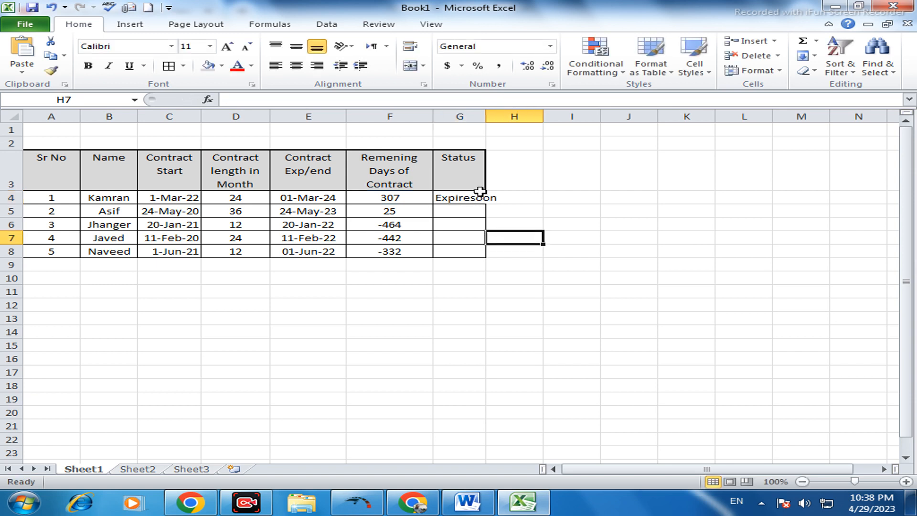
Fit column G's width to its contents and fill the G4 status formula down to G8
double_click(484, 116)
left_click(491, 197)
left_click_drag(501, 202, 500, 257)
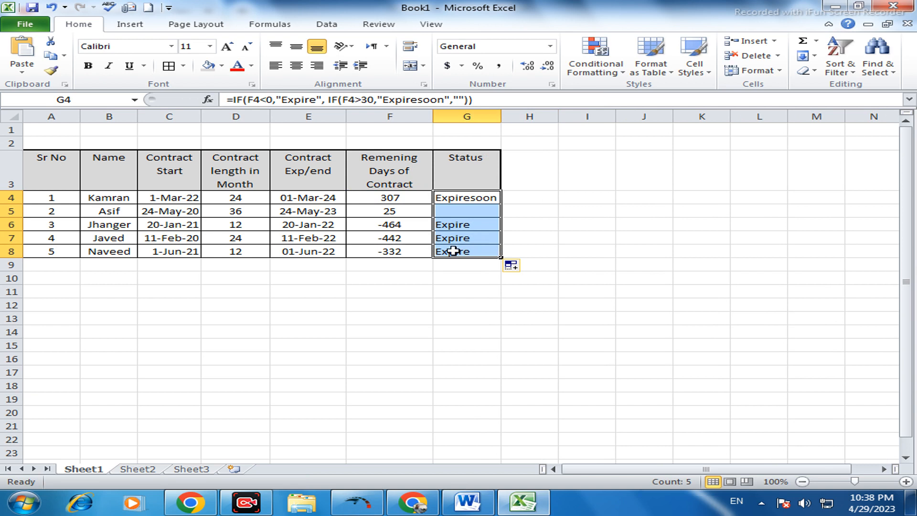
left_click(449, 251)
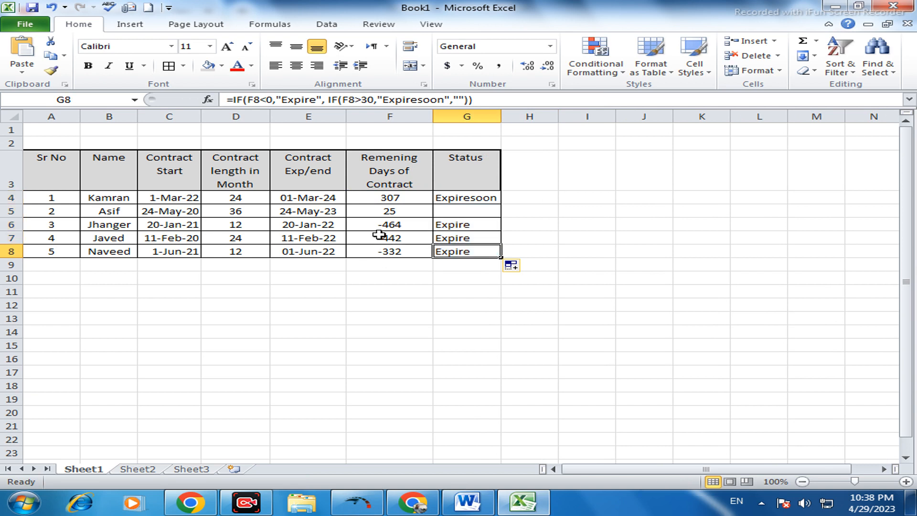